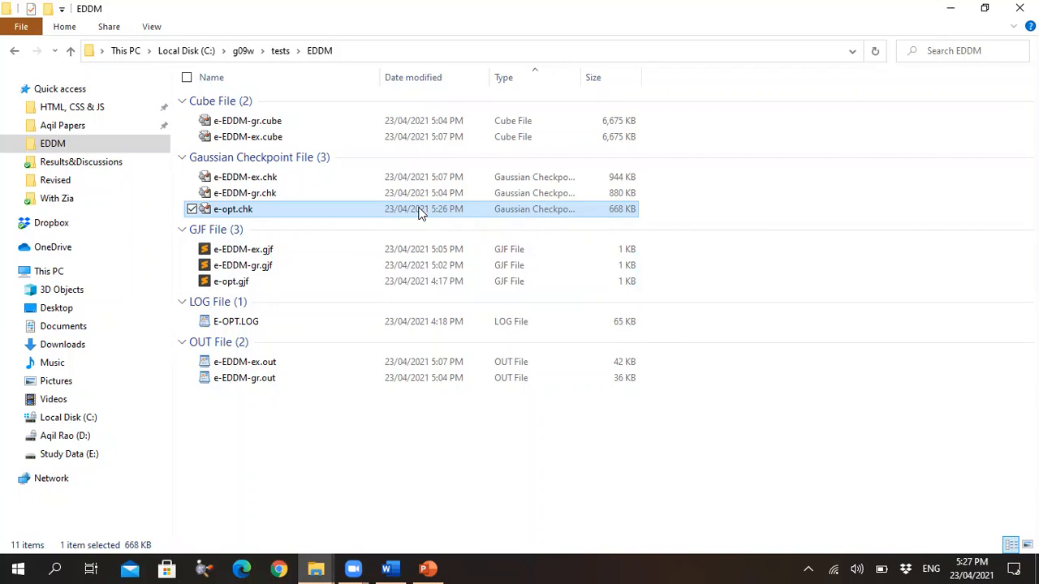
- Open the e-opt.chk checkpoint file in GaussView and bring up the Surfaces and Contours settings for its molecule
{"action": "double_click", "coordinate": [420, 211]}
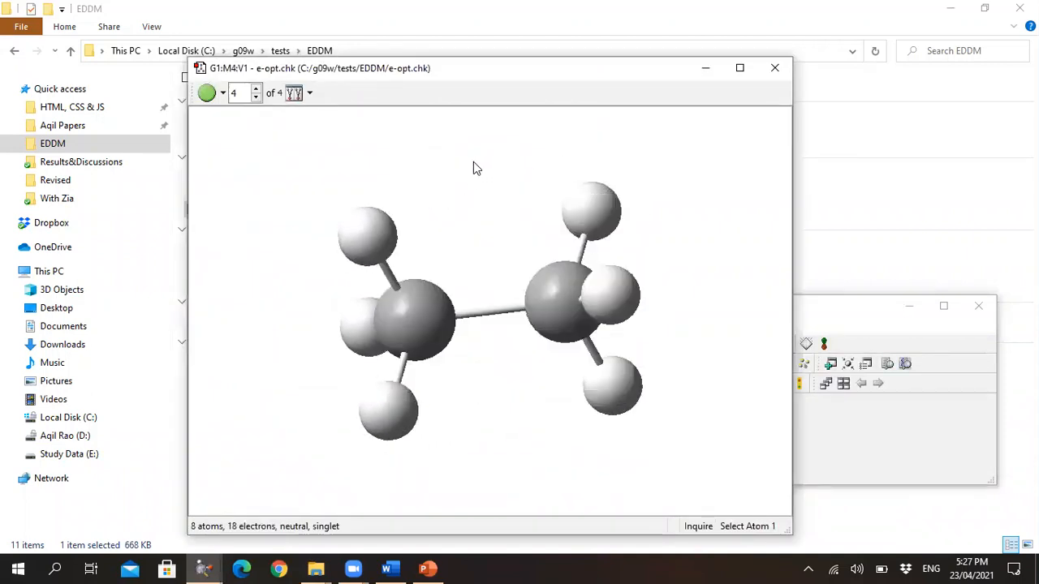
{"action": "right_click", "coordinate": [474, 161]}
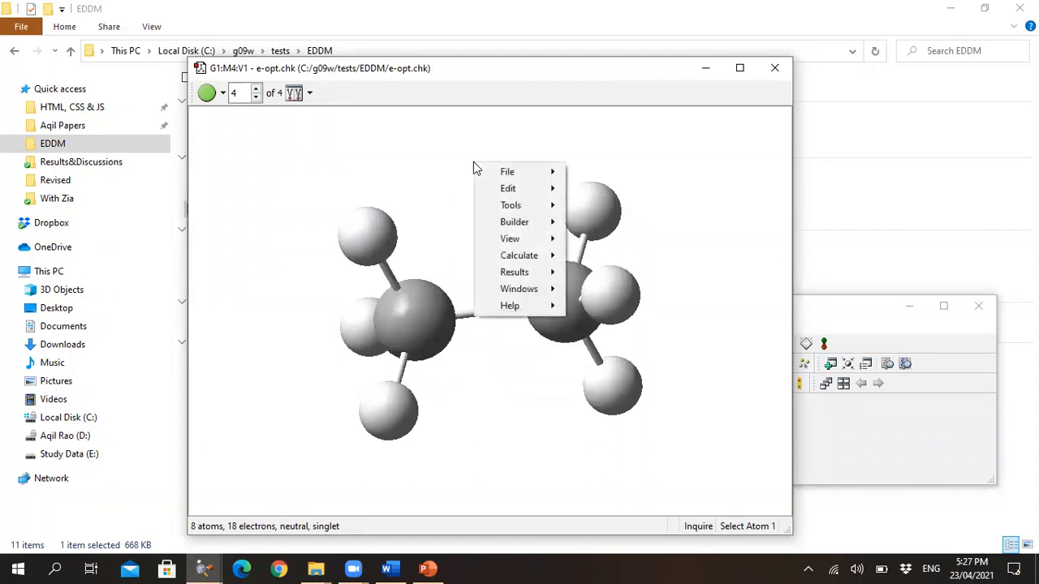
{"action": "mouse_move", "coordinate": [523, 188]}
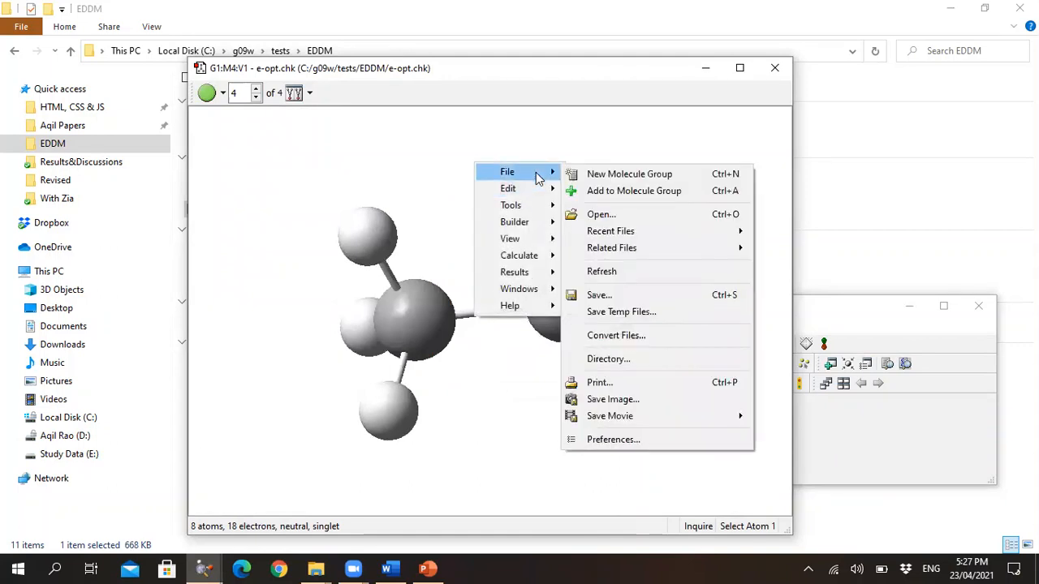
{"action": "mouse_move", "coordinate": [536, 210]}
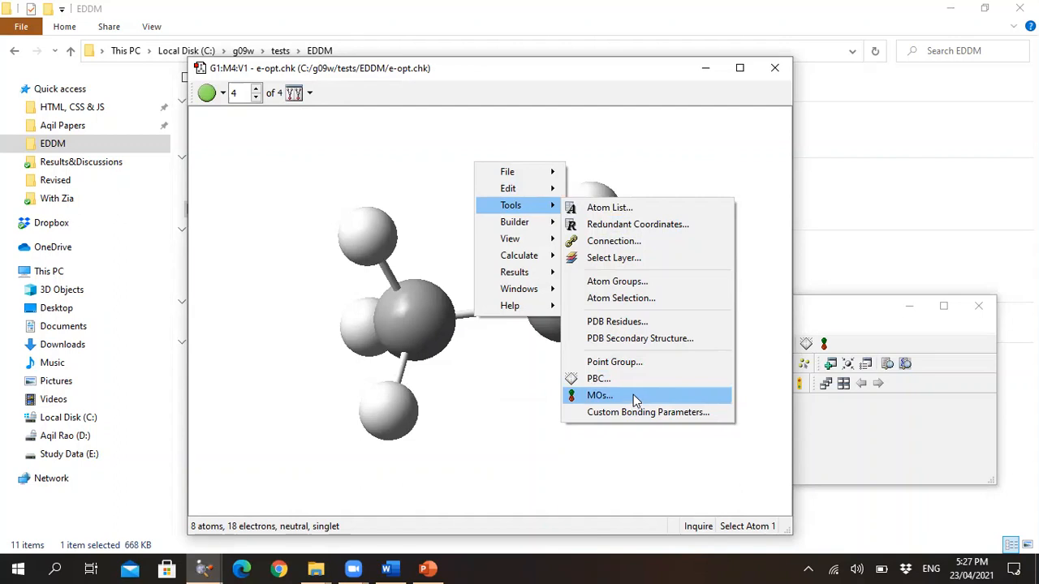
{"action": "left_click", "coordinate": [845, 341]}
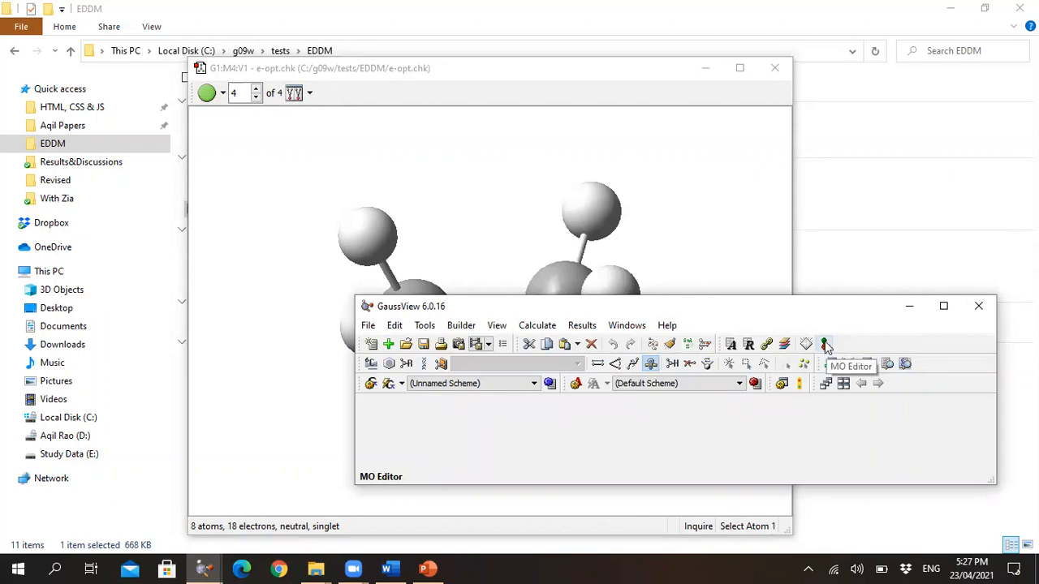
{"action": "right_click", "coordinate": [680, 195]}
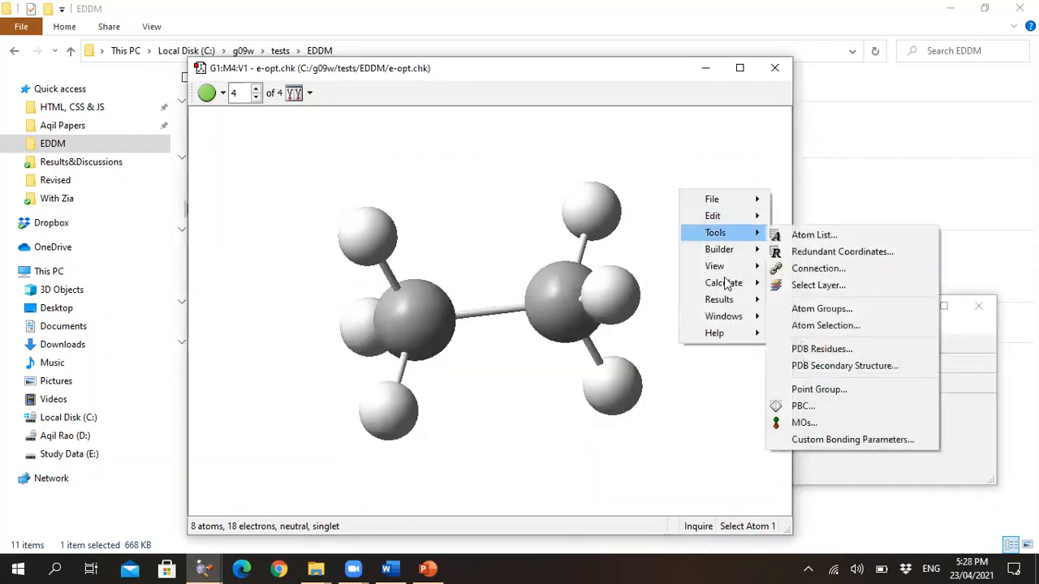
{"action": "mouse_move", "coordinate": [745, 302]}
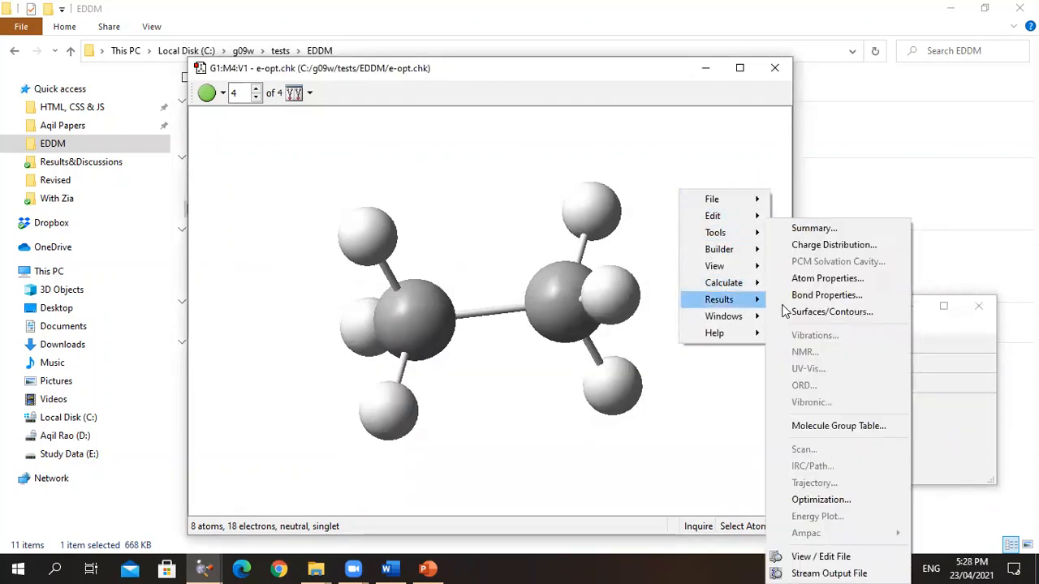
{"action": "left_click", "coordinate": [803, 312]}
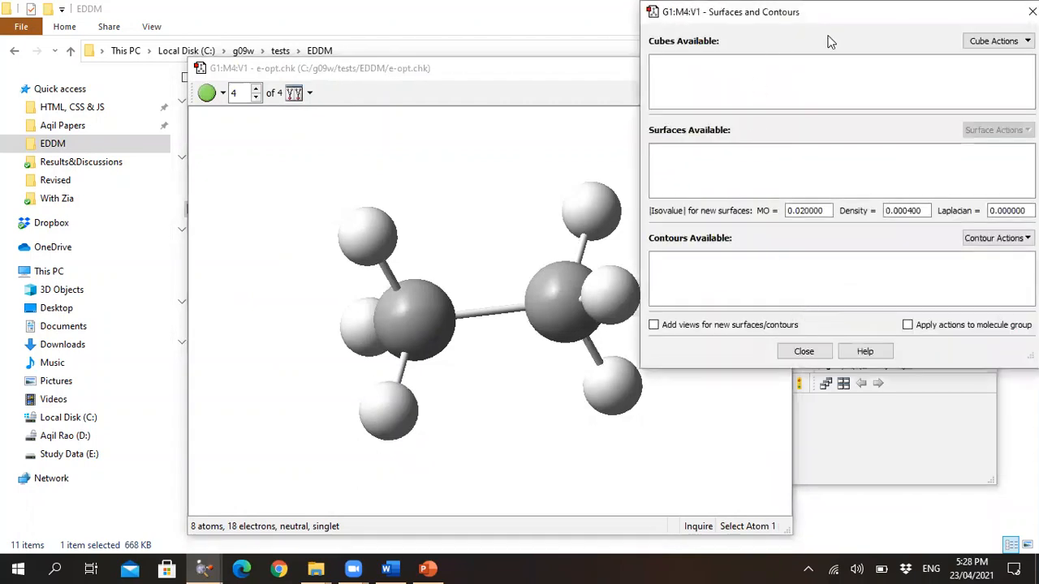
- Generate new molecular orbital cubes for HOMO,LUMO (orbitals 9,10) with a coarse grid
{"action": "left_click", "coordinate": [992, 41]}
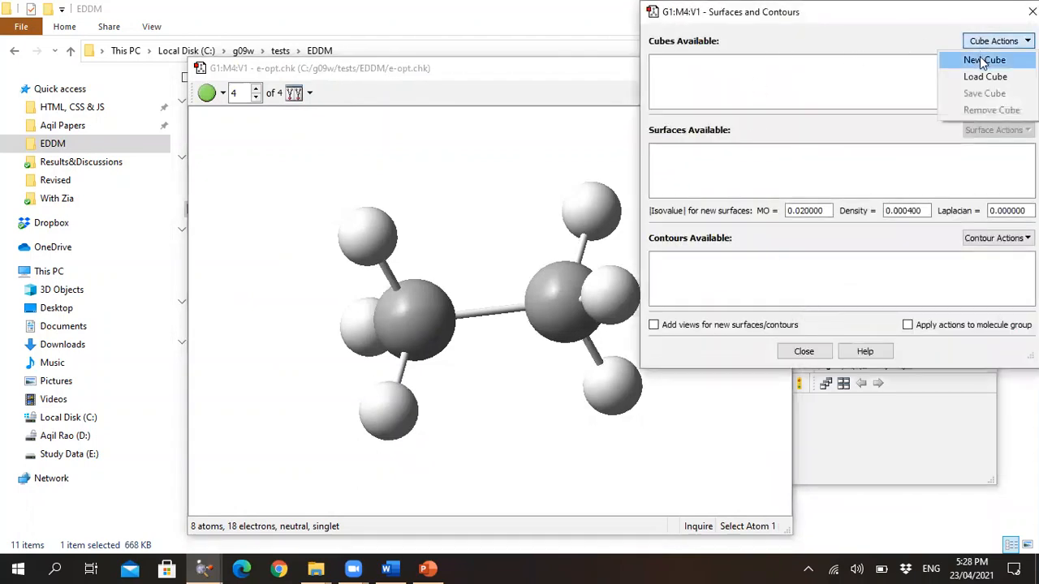
{"action": "left_click", "coordinate": [981, 59]}
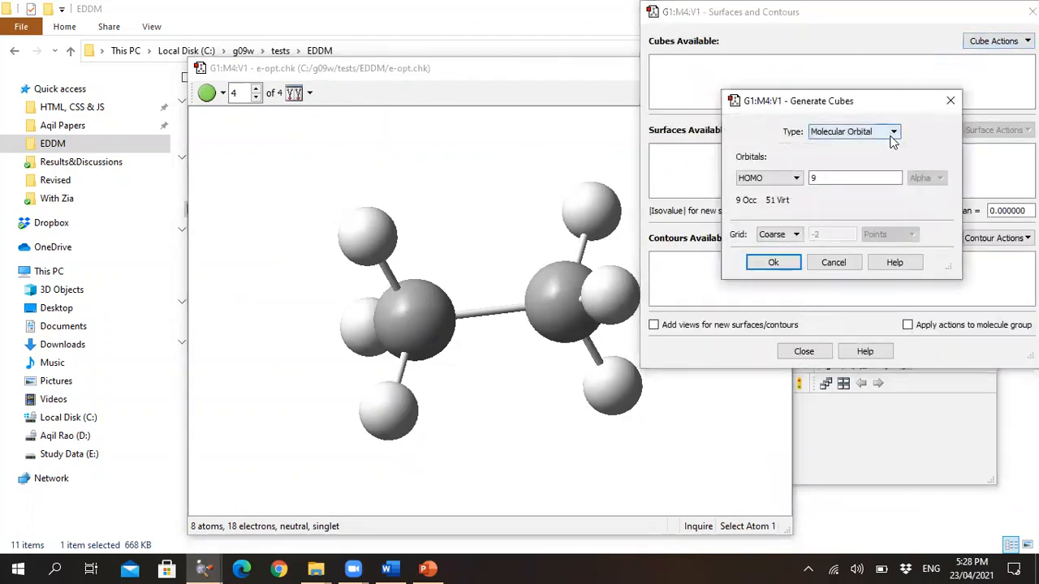
{"action": "left_click", "coordinate": [778, 180]}
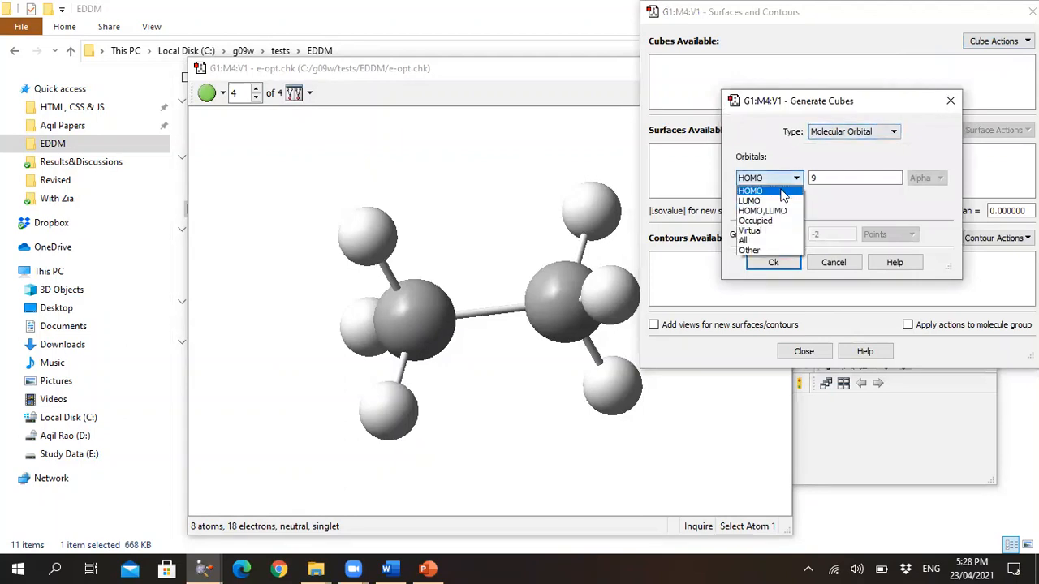
{"action": "left_click", "coordinate": [783, 212]}
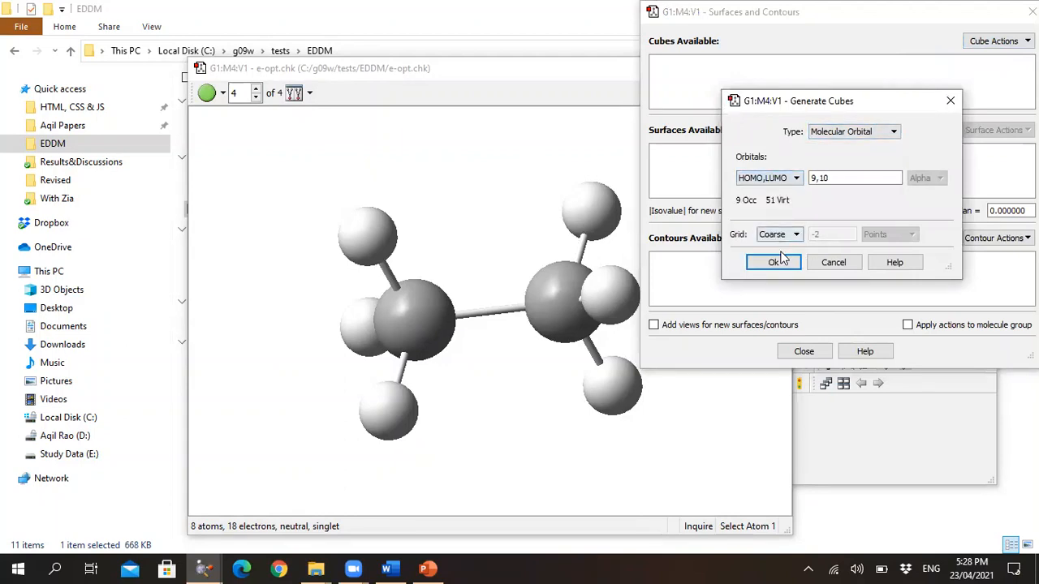
{"action": "left_click", "coordinate": [776, 262]}
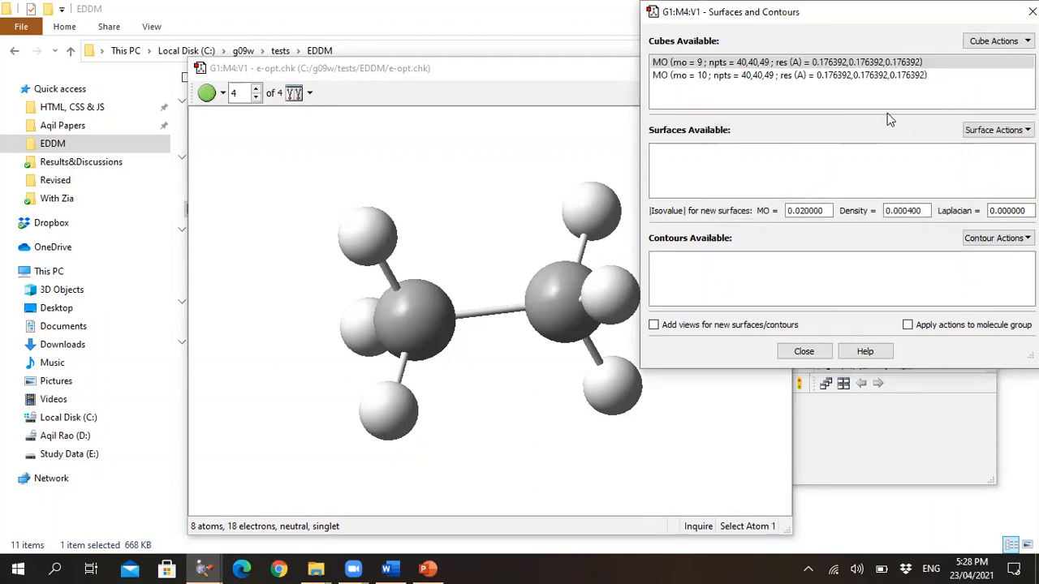
- Create a surface from the MO 9 cube to view the HOMO, and remove that surface again
{"action": "left_click", "coordinate": [977, 131]}
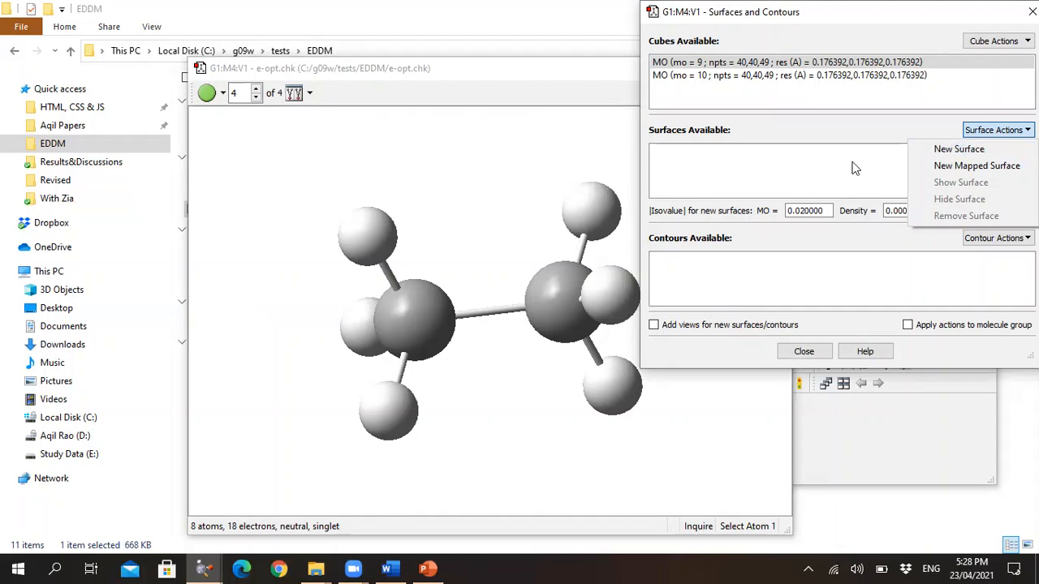
{"action": "left_click", "coordinate": [933, 151]}
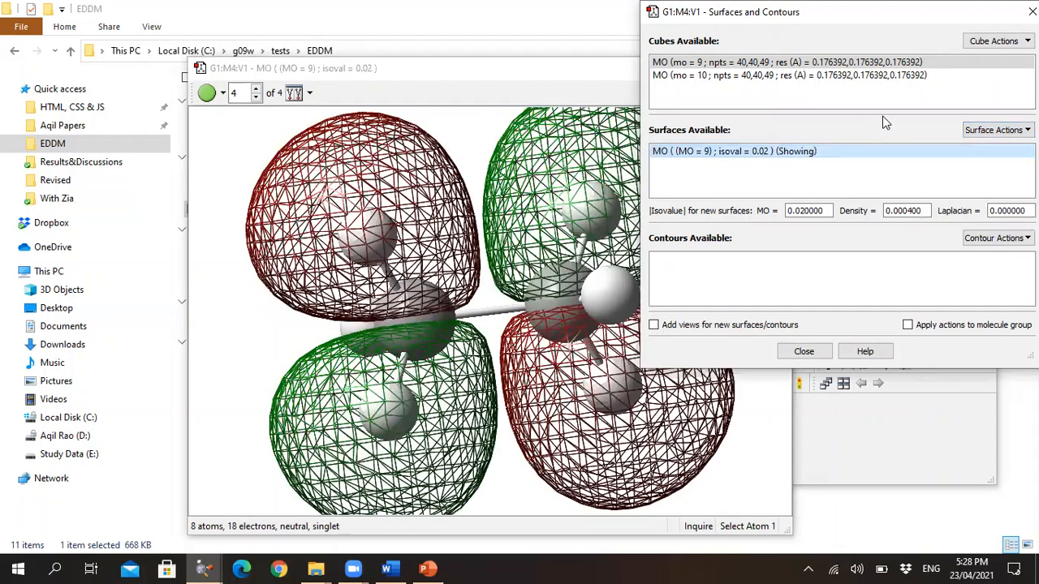
{"action": "left_click", "coordinate": [997, 130]}
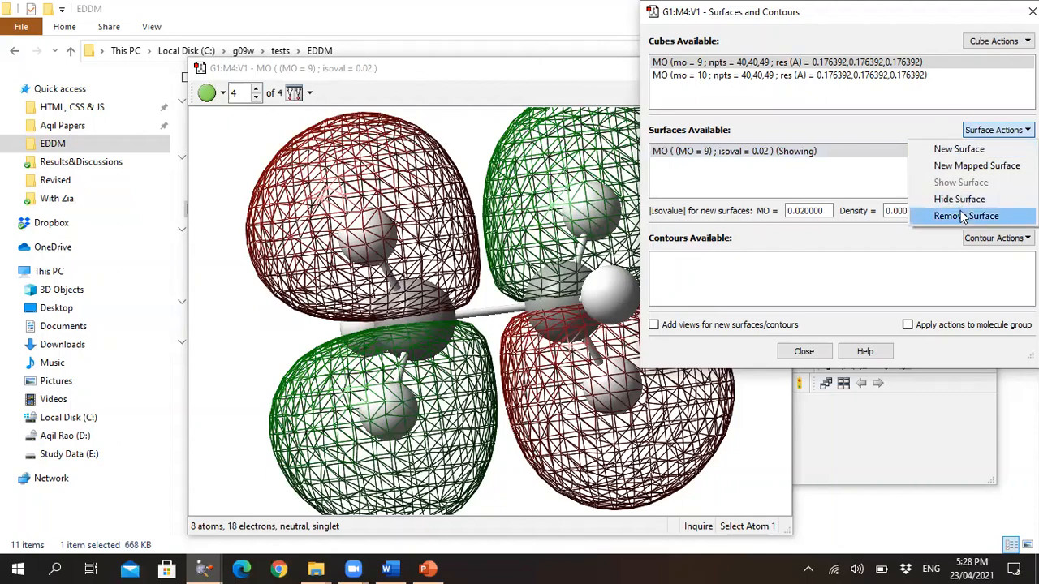
{"action": "left_click", "coordinate": [963, 216]}
- Create a surface from the MO 10 cube at isovalue 0.02 and close the Surfaces and Contours dialog
{"action": "left_click", "coordinate": [772, 75]}
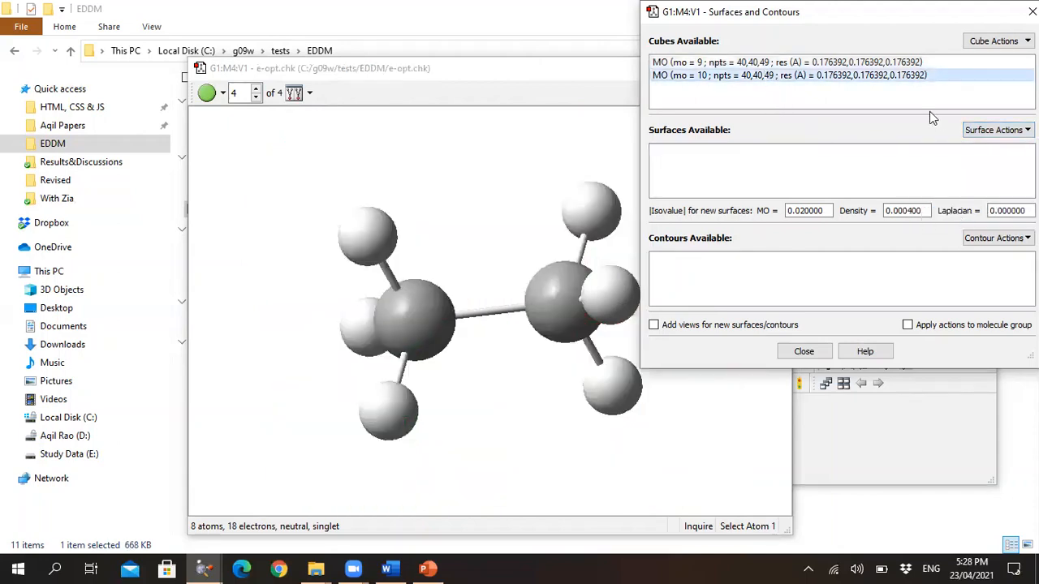
{"action": "left_click", "coordinate": [968, 130]}
{"action": "left_click", "coordinate": [969, 154]}
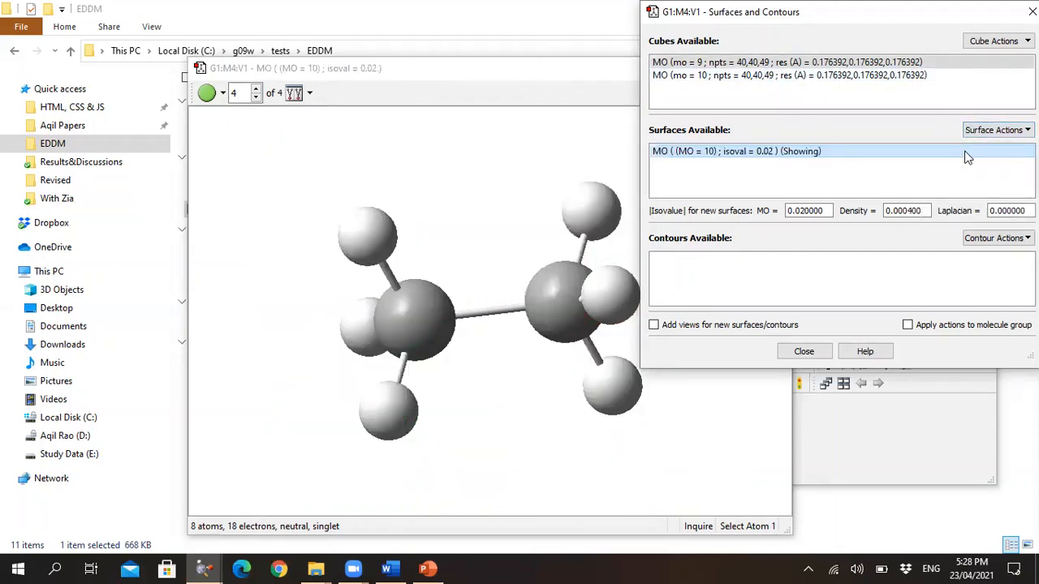
{"action": "left_click", "coordinate": [805, 352]}
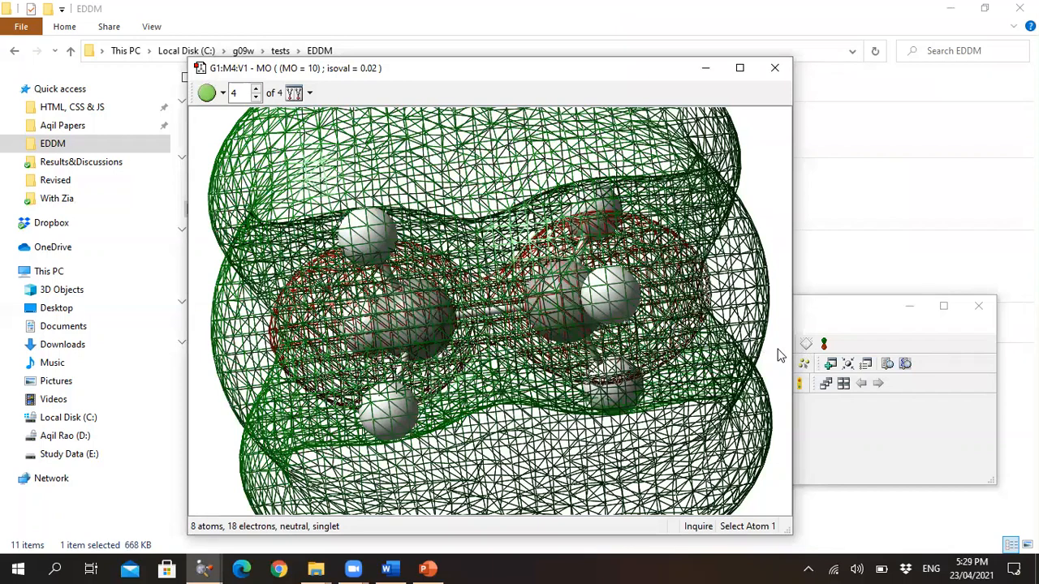
- Close the molecule window with the LUMO surface and reopen e-opt.chk from the EDDM folder
{"action": "right_click", "coordinate": [776, 72]}
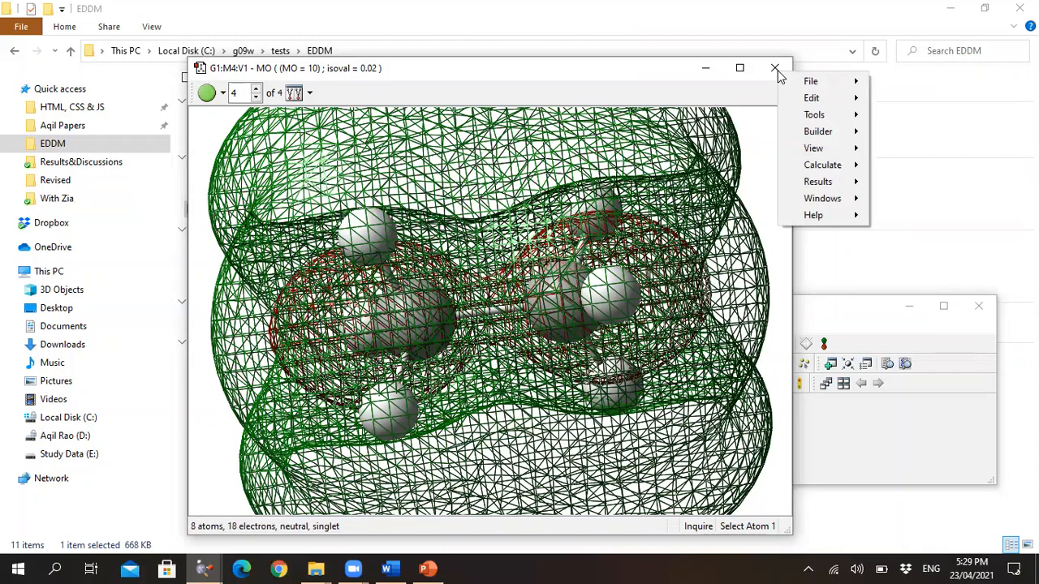
{"action": "left_click", "coordinate": [777, 71]}
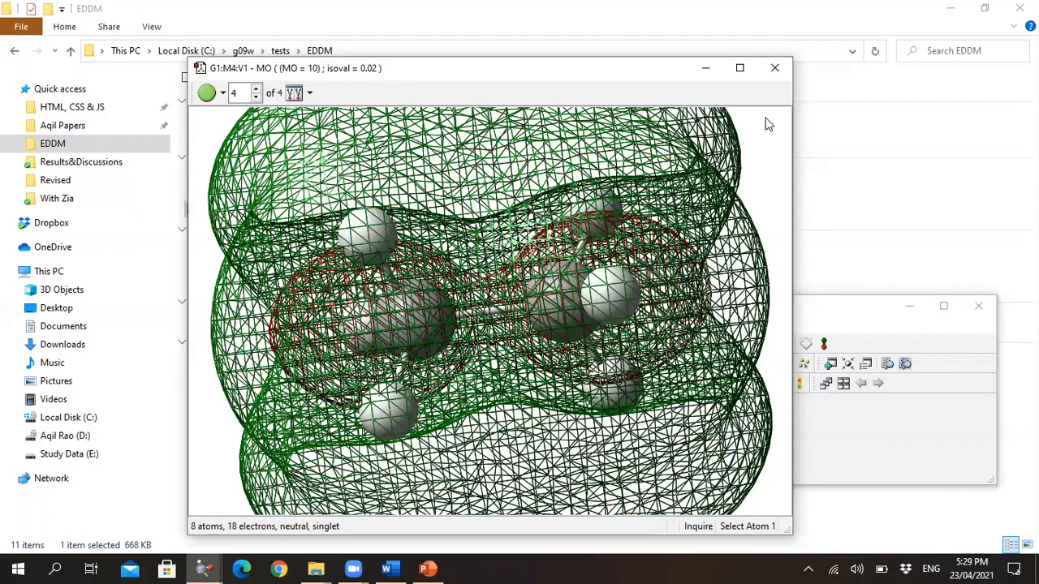
{"action": "left_click", "coordinate": [775, 70]}
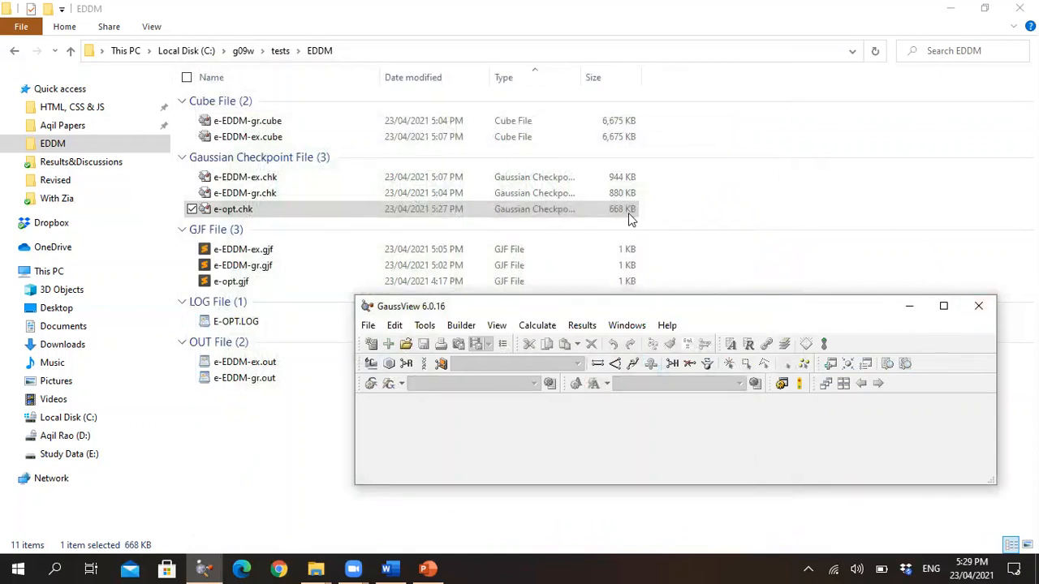
{"action": "left_click", "coordinate": [604, 208]}
{"action": "double_click", "coordinate": [604, 209]}
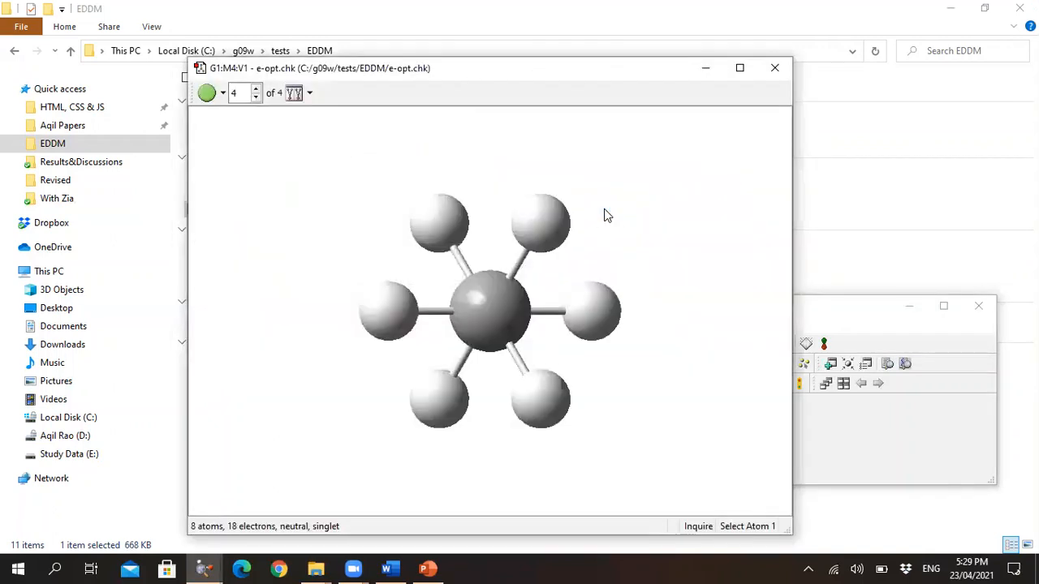
- Open the MO Editor for the molecule and generate surfaces for the highlighted orbitals 9a-10a at isovalue 0.02 with a coarse cube grid
{"action": "left_click_drag", "start_coordinate": [675, 220], "coordinate": [594, 222]}
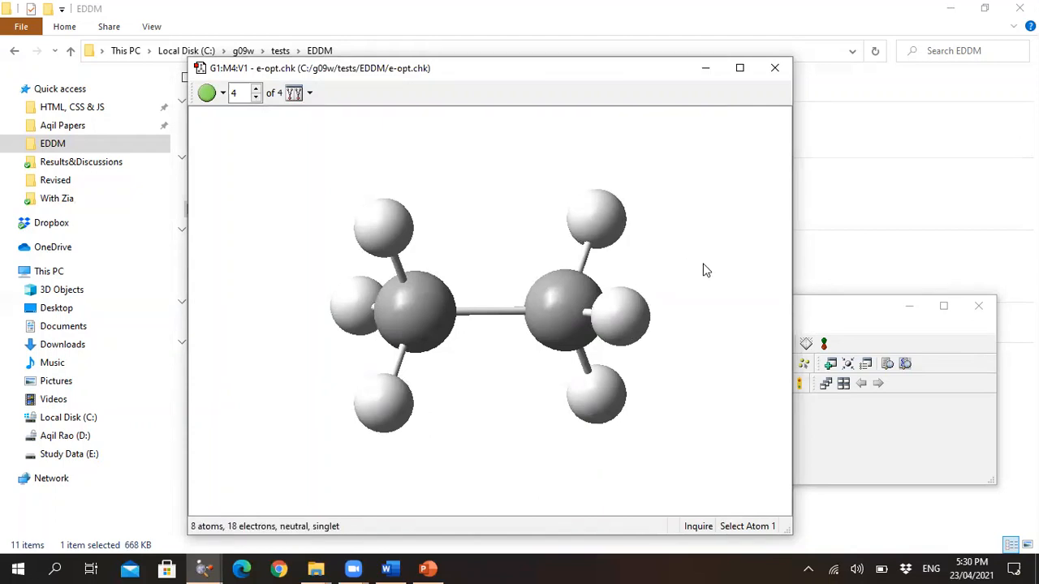
{"action": "scroll", "coordinate": [705, 271], "scroll_direction": "down", "scroll_amount": 3}
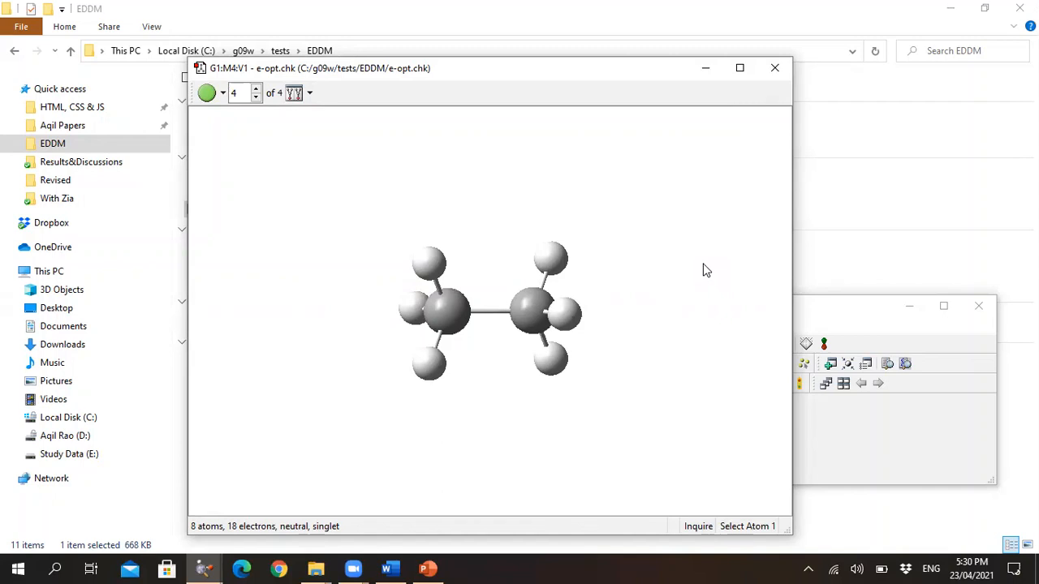
{"action": "left_click", "coordinate": [825, 342]}
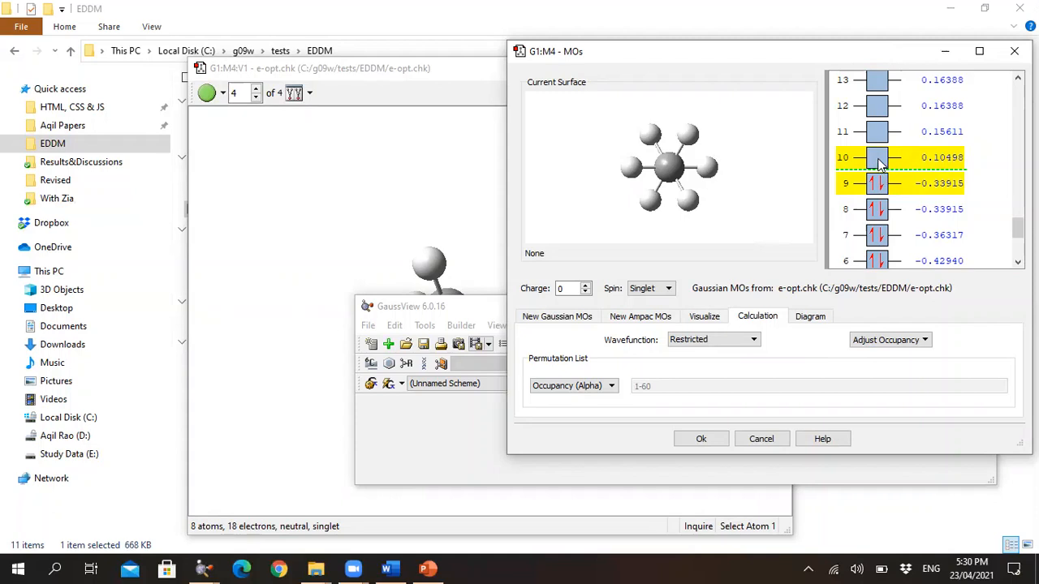
{"action": "left_click", "coordinate": [700, 321]}
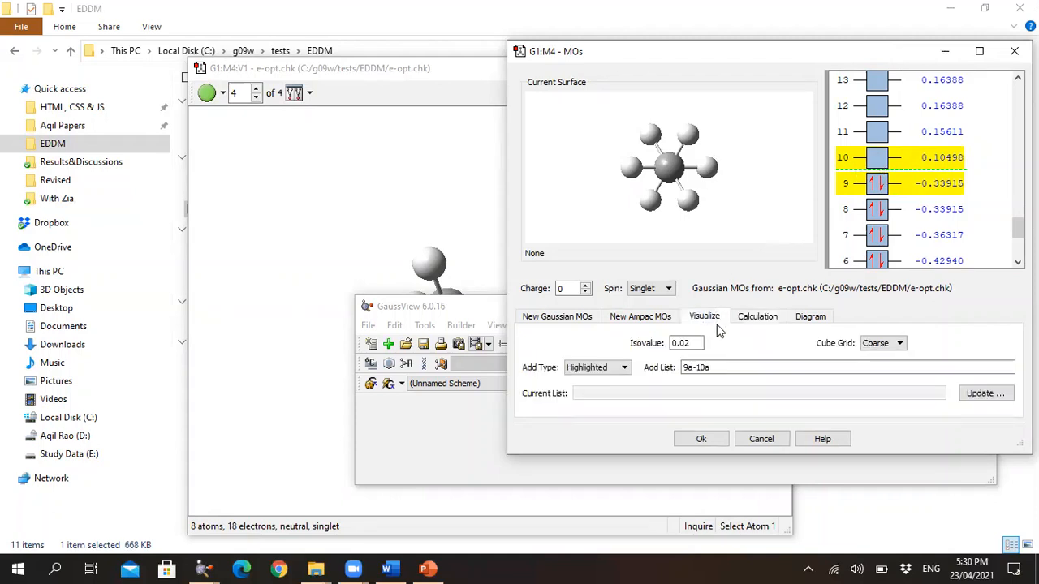
{"action": "left_click", "coordinate": [980, 393]}
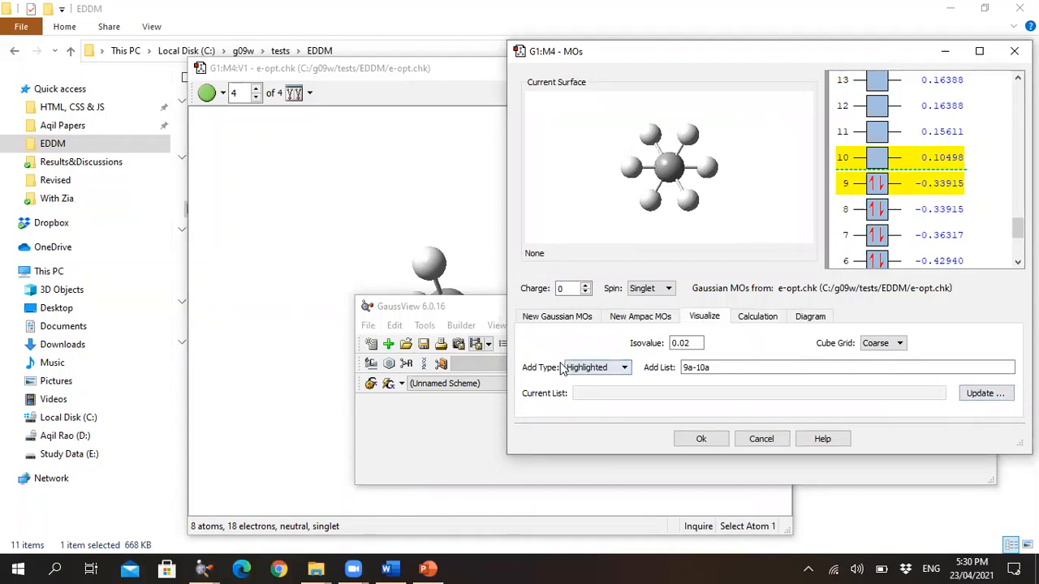
{"action": "left_click", "coordinate": [978, 394]}
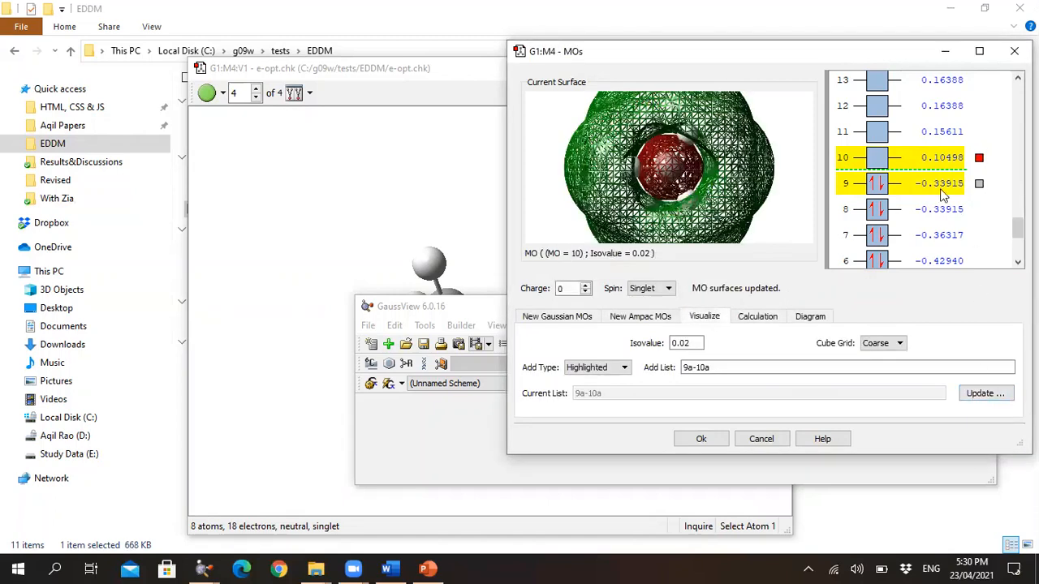
- Examine the shape of the MO 10 surface from different angles and distances in the MO Editor preview
{"action": "left_click", "coordinate": [926, 213], "text": "shift"}
{"action": "left_click", "coordinate": [924, 213]}
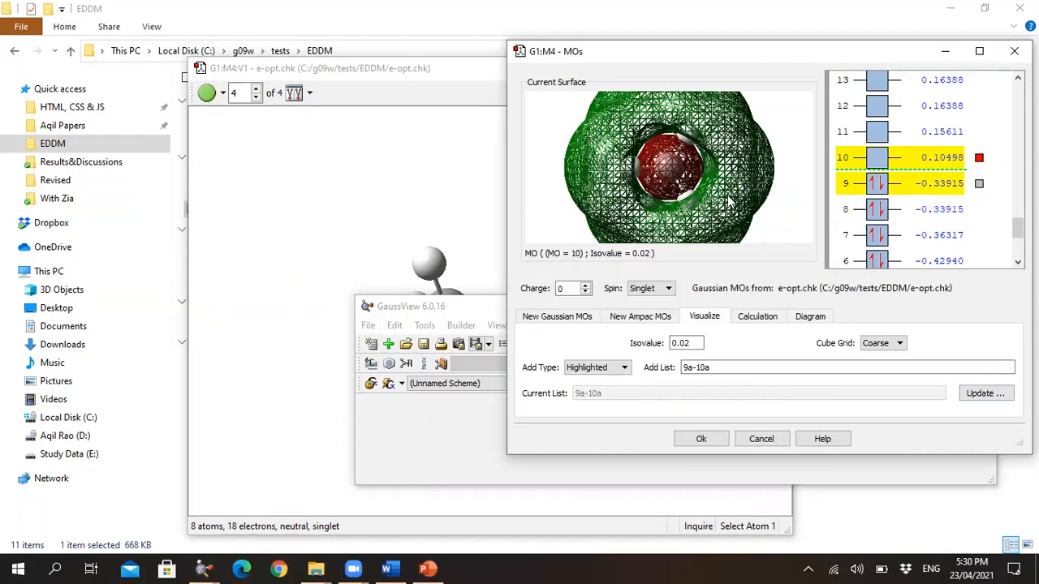
{"action": "left_click_drag", "start_coordinate": [777, 174], "coordinate": [728, 181]}
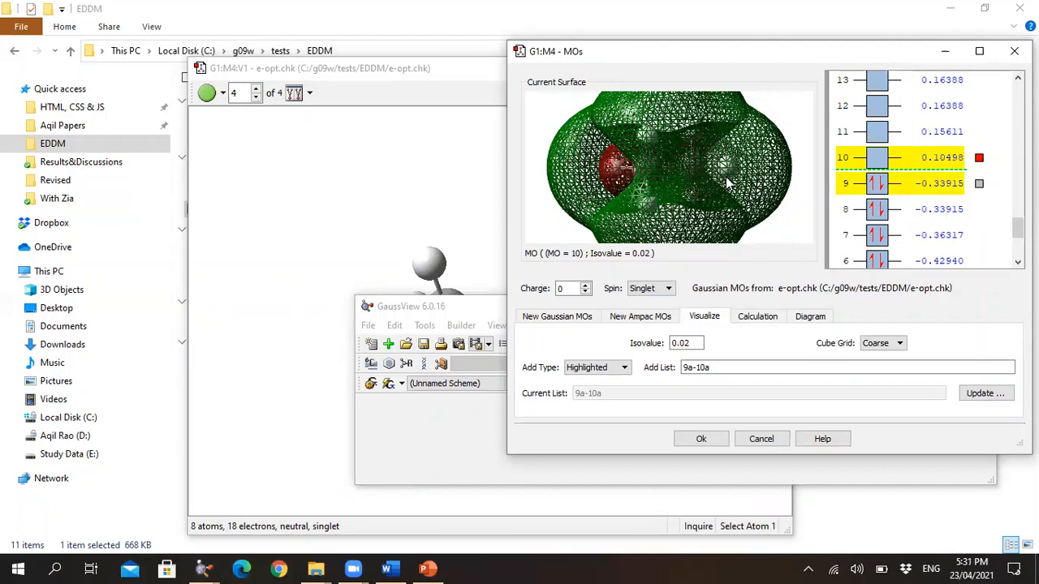
{"action": "scroll", "coordinate": [728, 183], "scroll_direction": "down", "scroll_amount": 3}
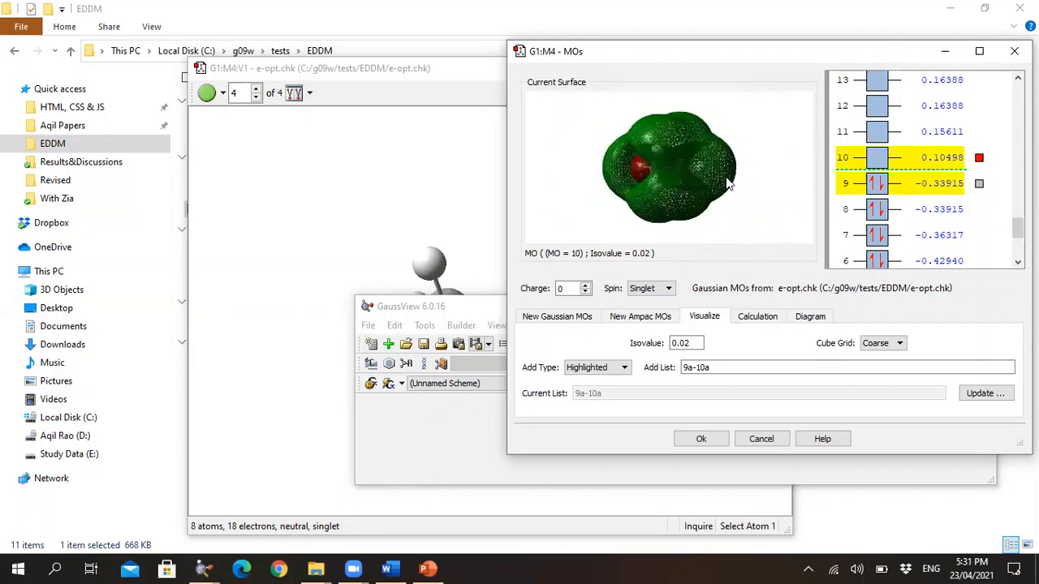
{"action": "scroll", "coordinate": [728, 183], "scroll_direction": "up", "scroll_amount": 2}
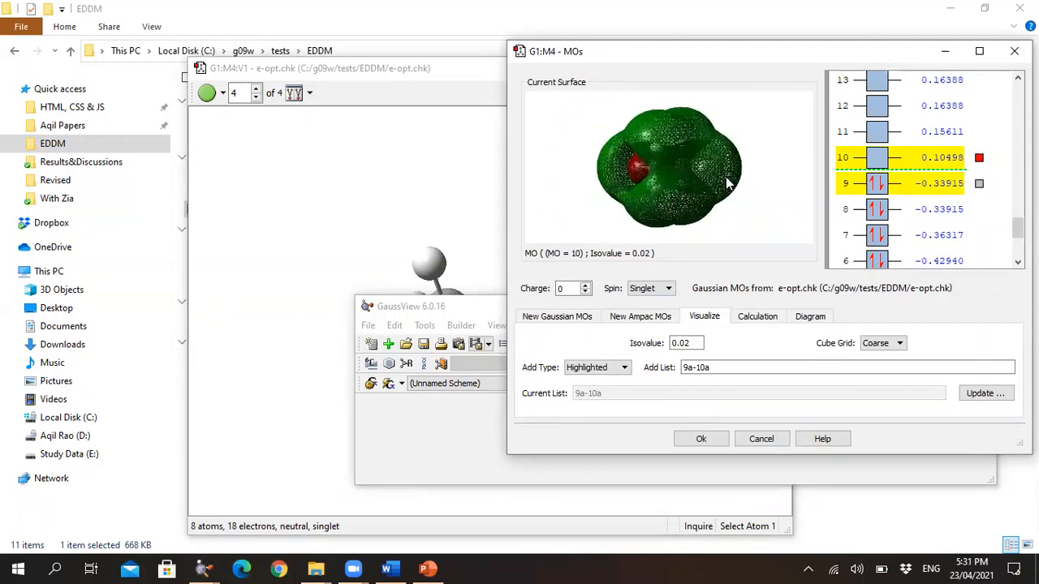
{"action": "scroll", "coordinate": [728, 183], "scroll_direction": "up", "scroll_amount": 1}
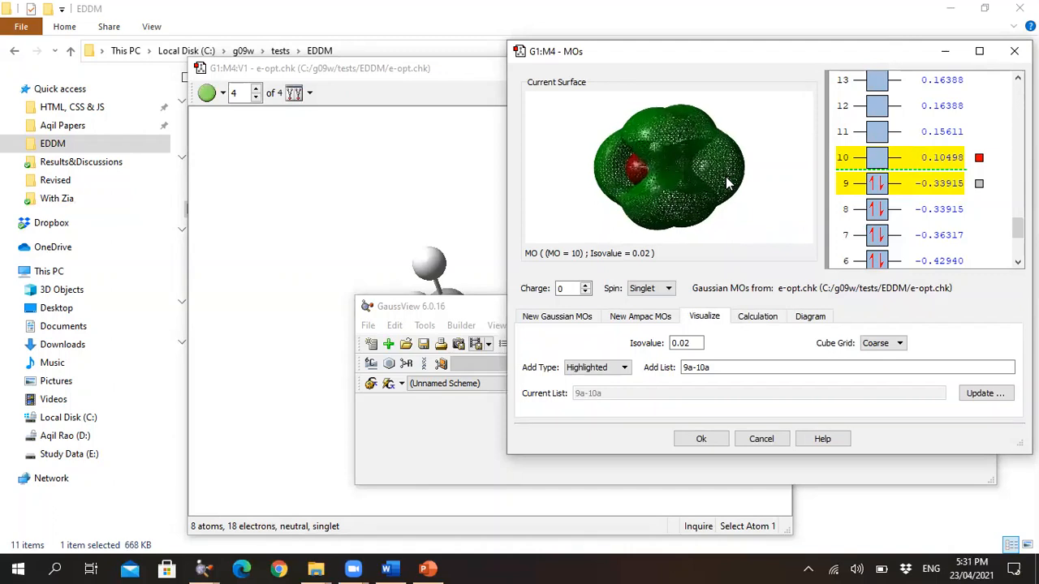
{"action": "left_click_drag", "start_coordinate": [728, 184], "coordinate": [715, 183]}
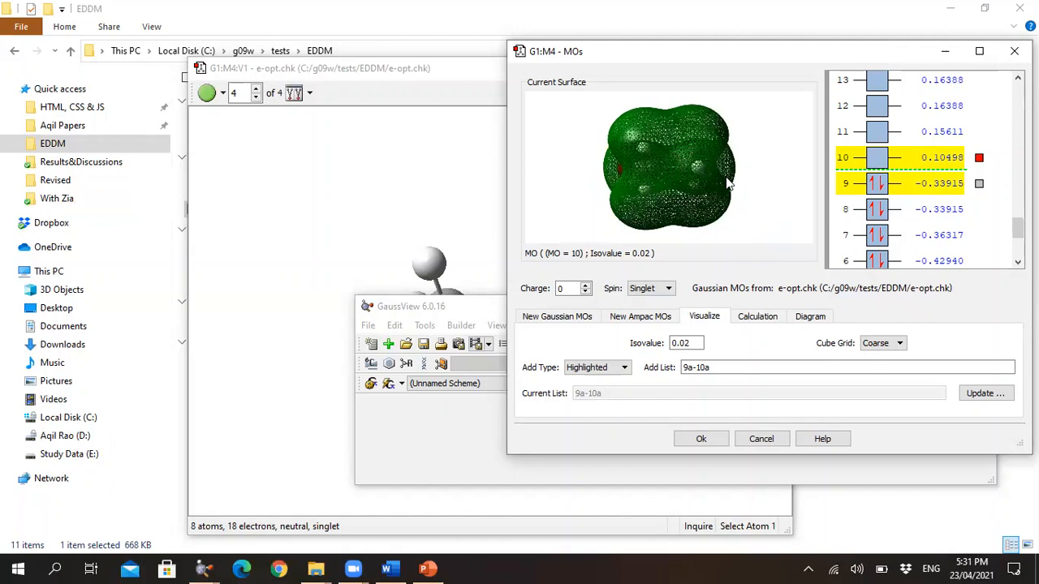
- In the surface display format, raise Z-Clip to about 40% of its range to cut open the MO 10 mesh, and apply it
{"action": "right_click", "coordinate": [785, 121]}
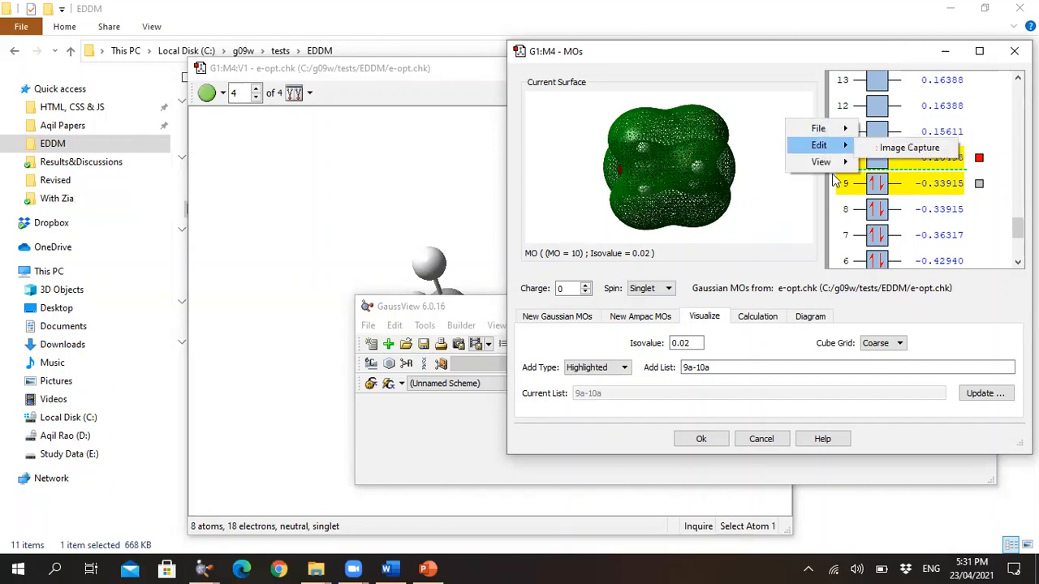
{"action": "mouse_move", "coordinate": [841, 163]}
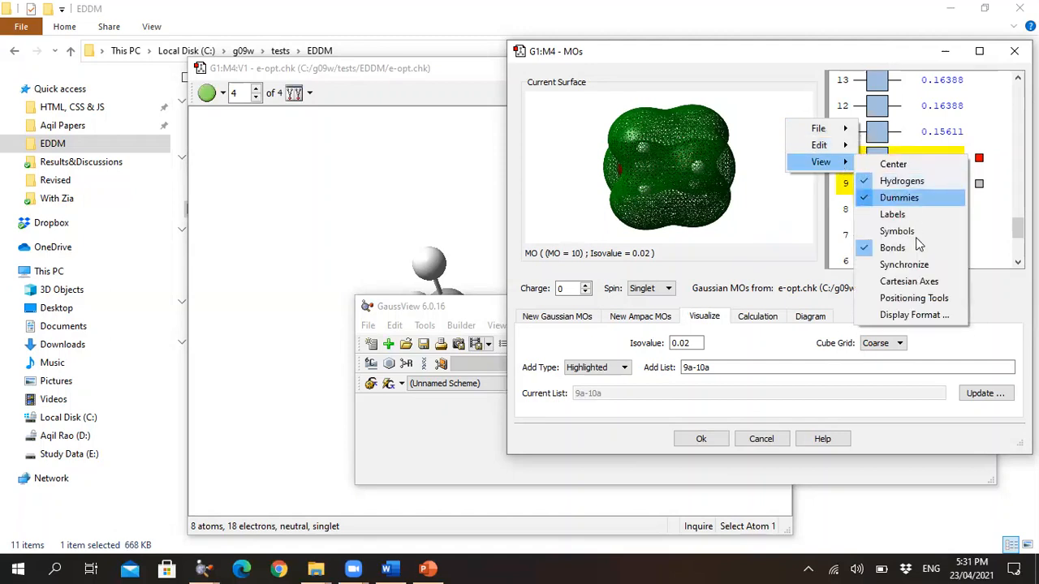
{"action": "left_click", "coordinate": [915, 316]}
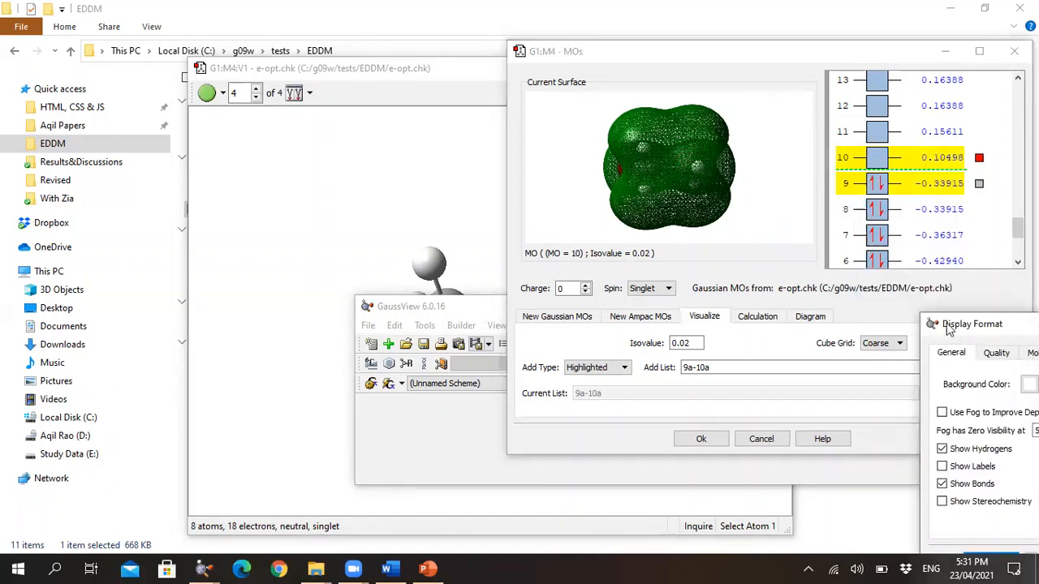
{"action": "left_click_drag", "start_coordinate": [948, 327], "coordinate": [221, 172]}
{"action": "left_click", "coordinate": [400, 198]}
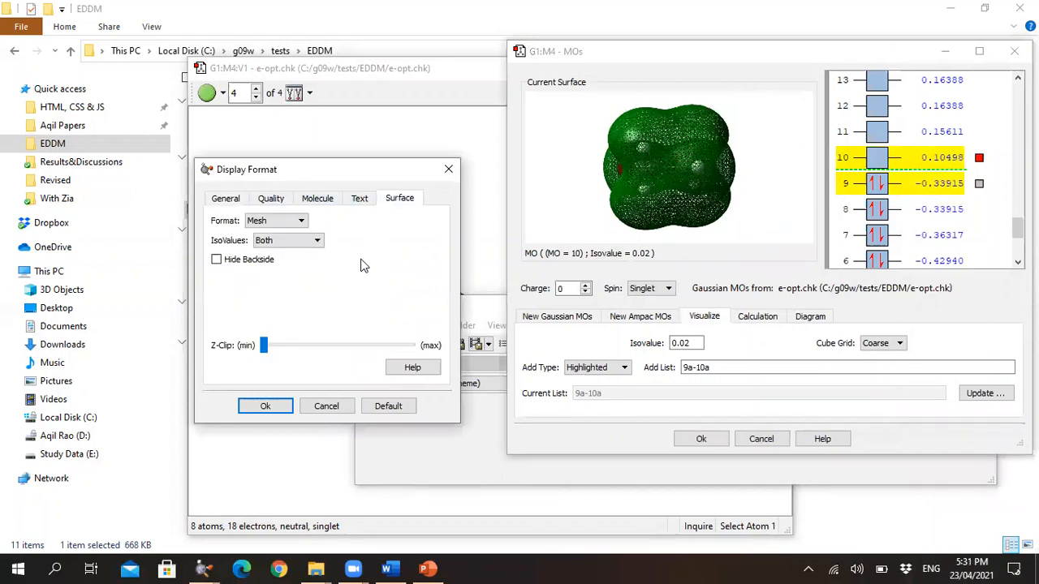
{"action": "left_click_drag", "start_coordinate": [267, 350], "coordinate": [325, 349]}
{"action": "left_click_drag", "start_coordinate": [709, 130], "coordinate": [717, 165]}
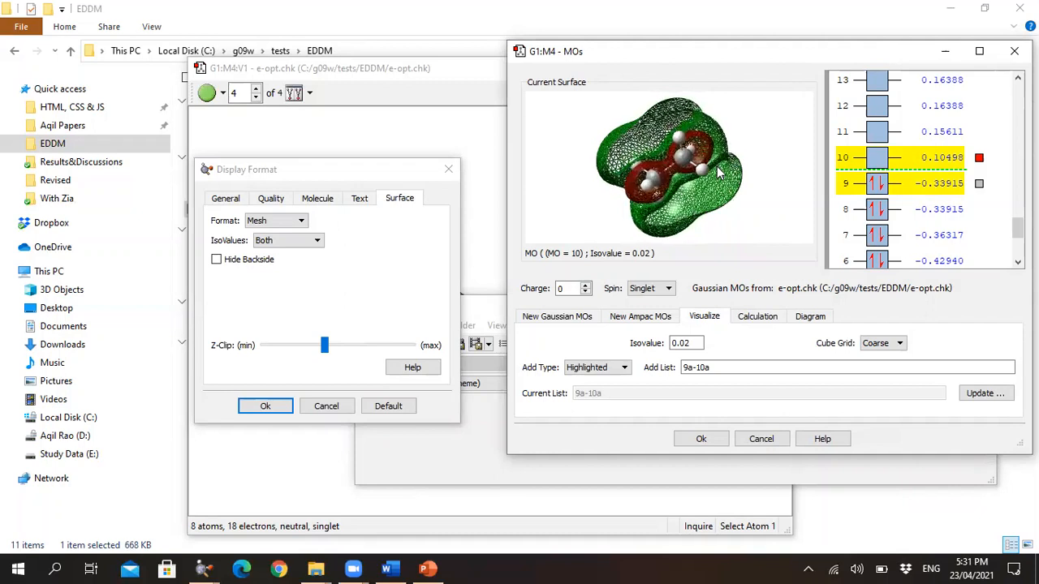
{"action": "left_click", "coordinate": [263, 406]}
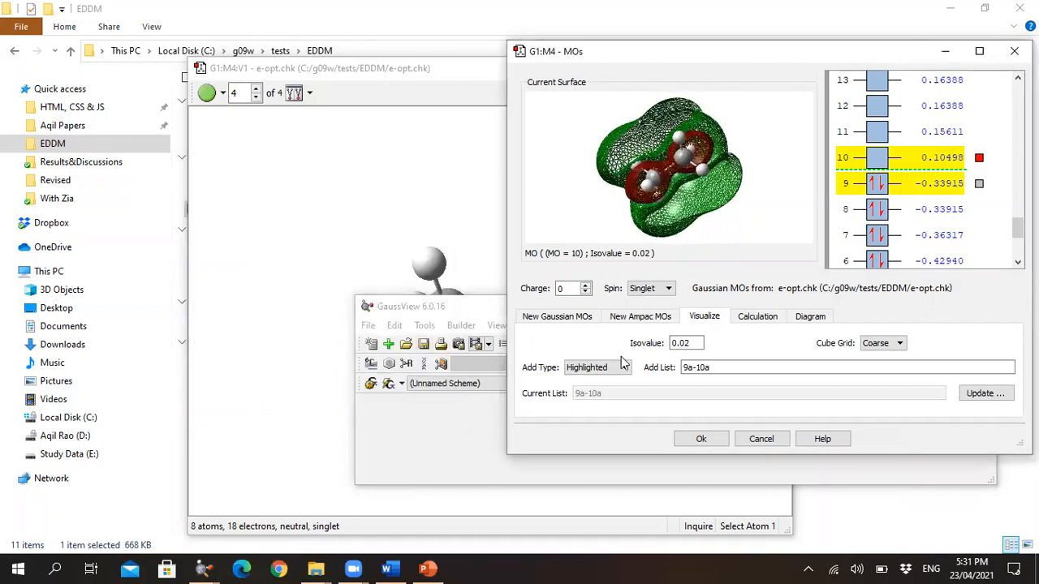
- Show the MO 9 surface in the MO Editor preview and enlarge it to nearly fill the preview height
{"action": "left_click", "coordinate": [979, 185]}
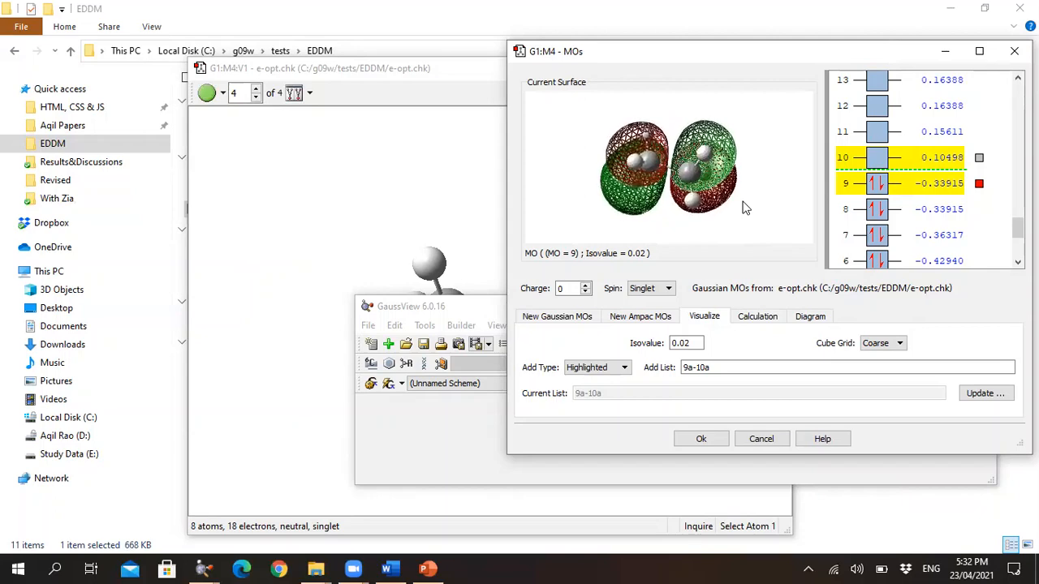
{"action": "scroll", "coordinate": [745, 208], "scroll_direction": "up", "scroll_amount": 2}
{"action": "scroll", "coordinate": [745, 208], "scroll_direction": "up", "scroll_amount": 5}
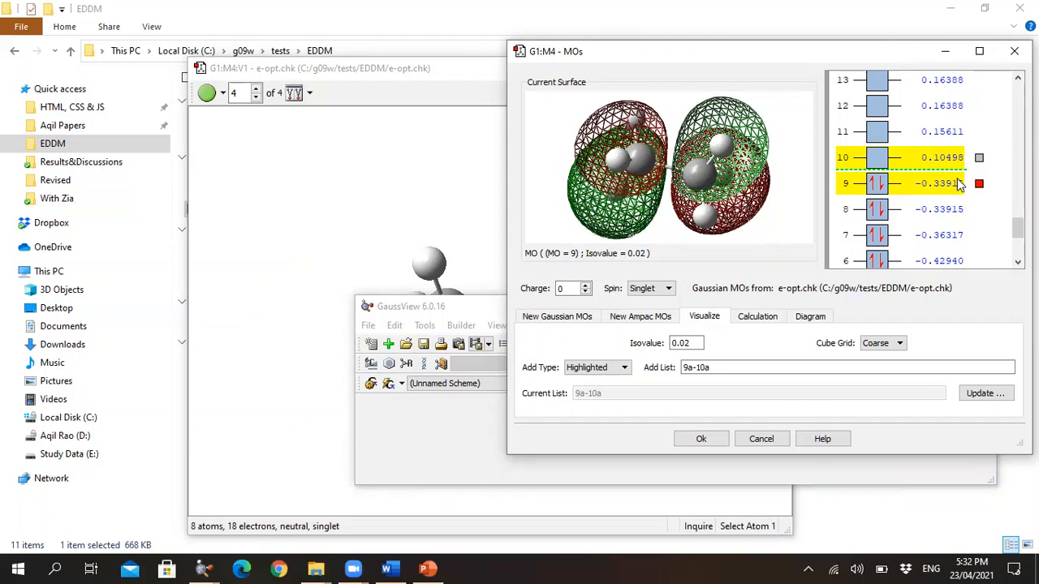
- Save the MO 9 surface image as e-opt-HOMO.tif in the EDDM folder
{"action": "right_click", "coordinate": [786, 133]}
{"action": "mouse_move", "coordinate": [816, 136]}
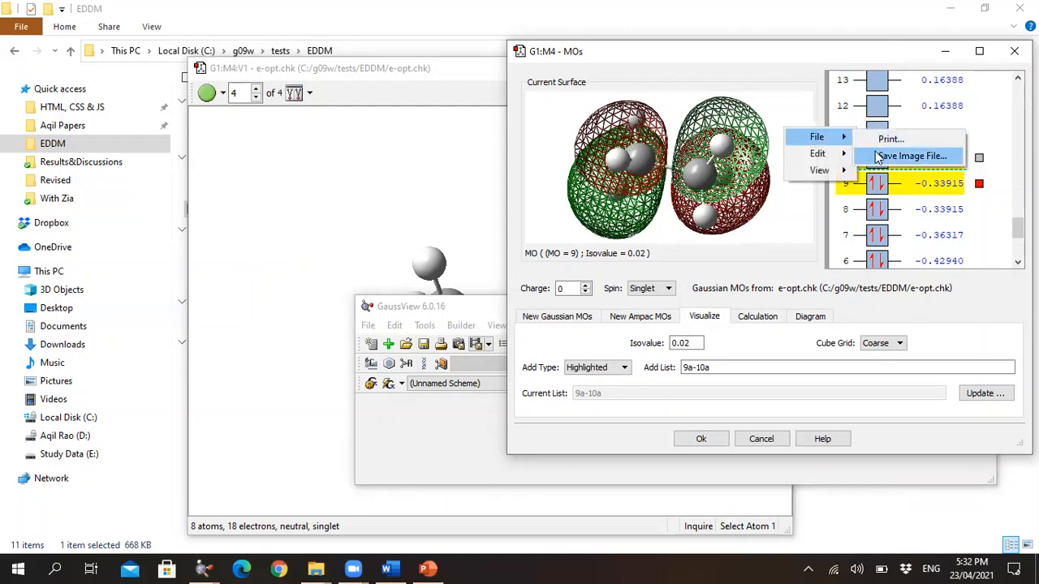
{"action": "left_click", "coordinate": [879, 157]}
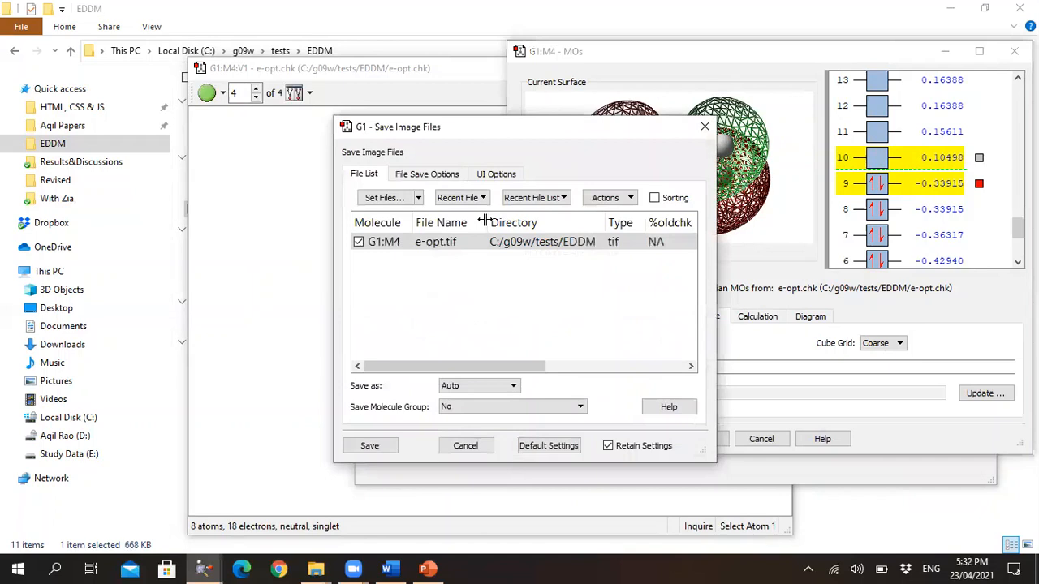
{"action": "double_click", "coordinate": [433, 244]}
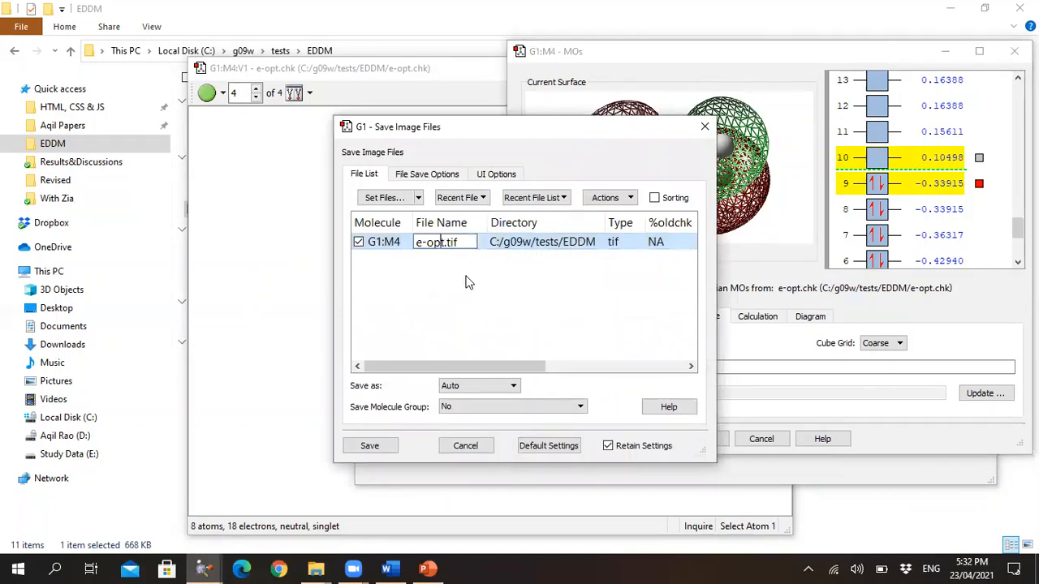
{"action": "type", "text": "-H"}
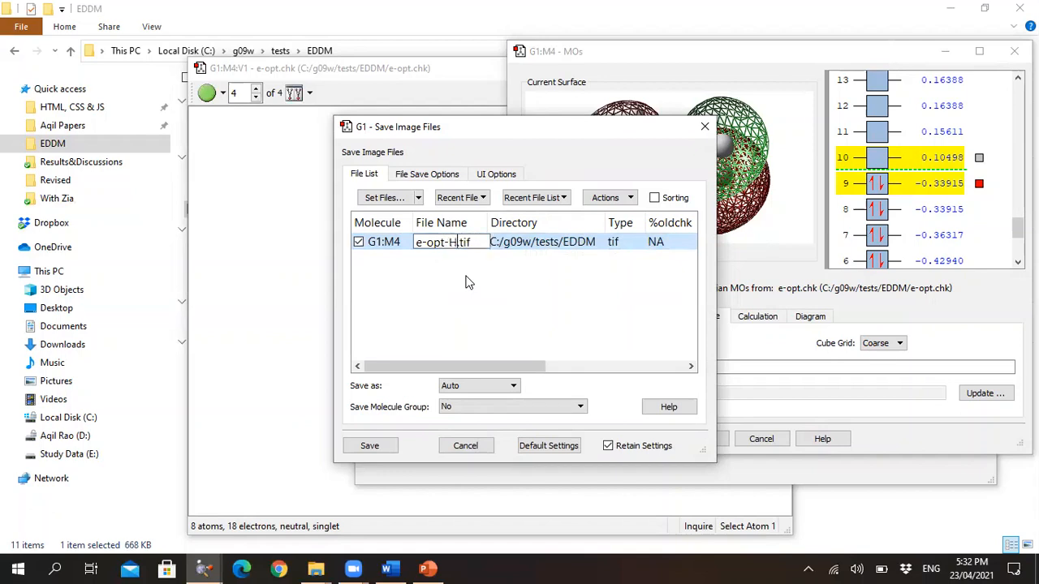
{"action": "type", "text": "OMO"}
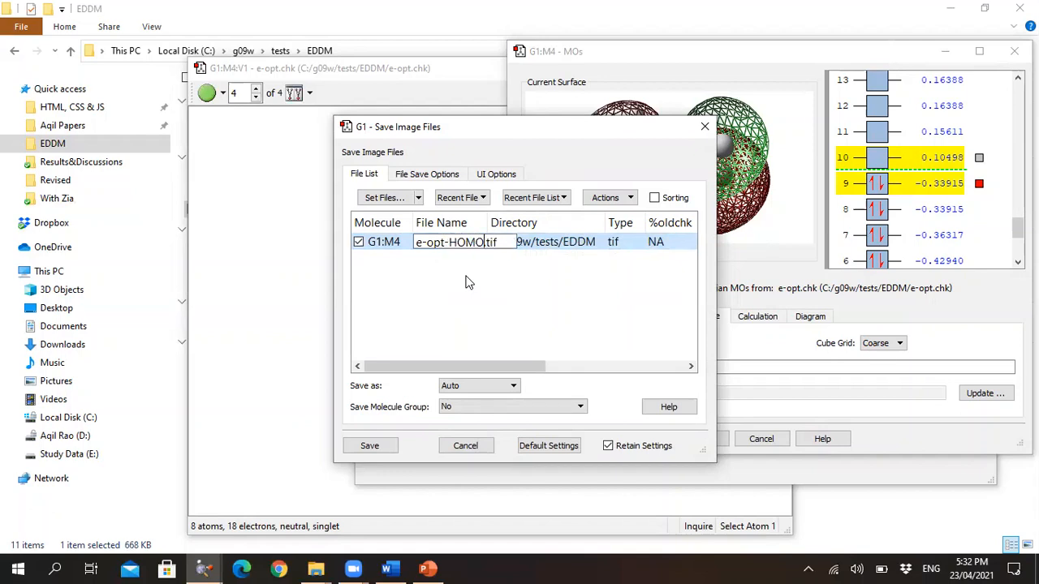
{"action": "left_click", "coordinate": [444, 175]}
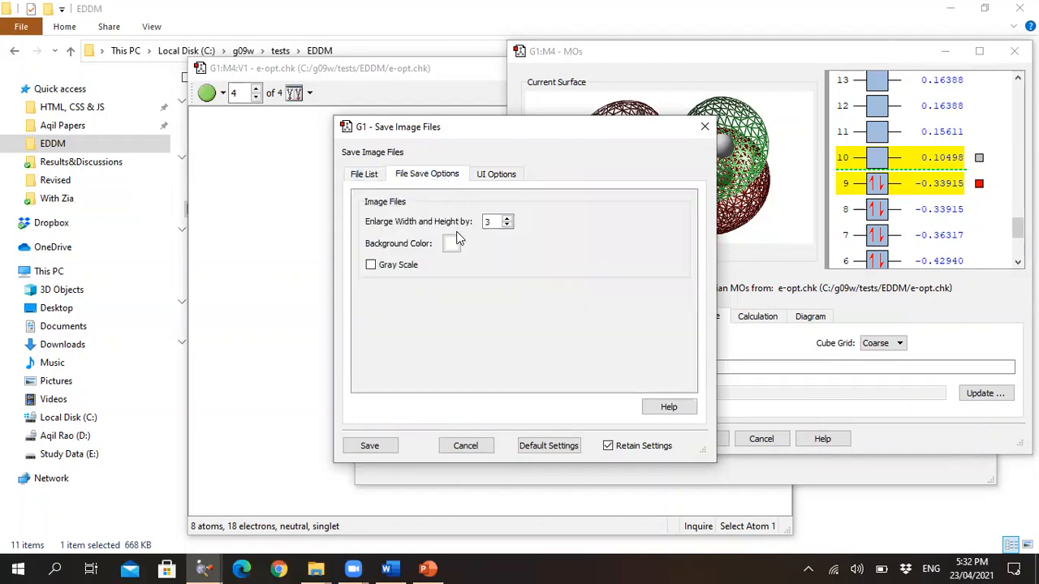
{"action": "left_click", "coordinate": [378, 176]}
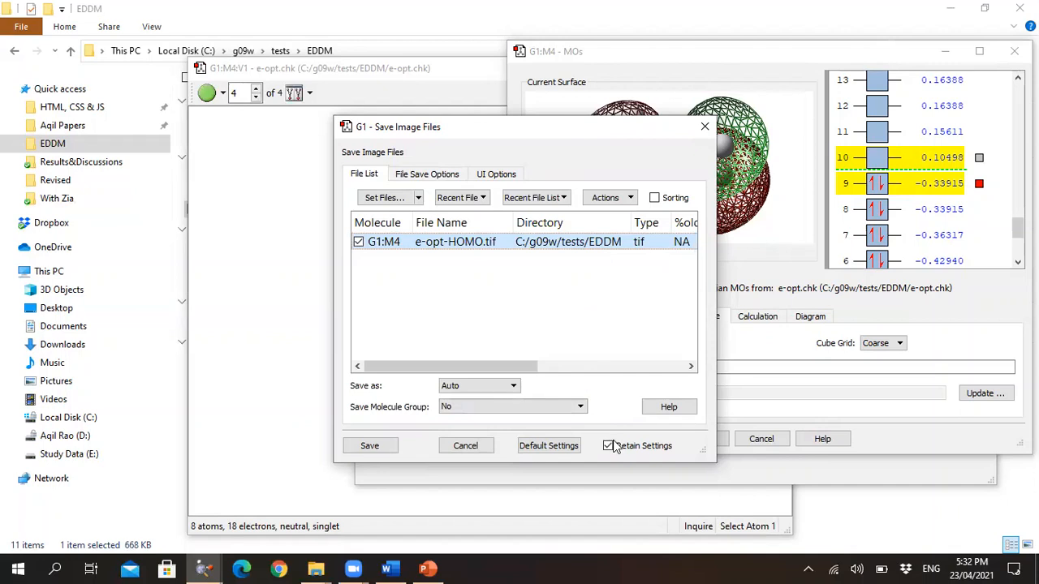
{"action": "left_click", "coordinate": [371, 446]}
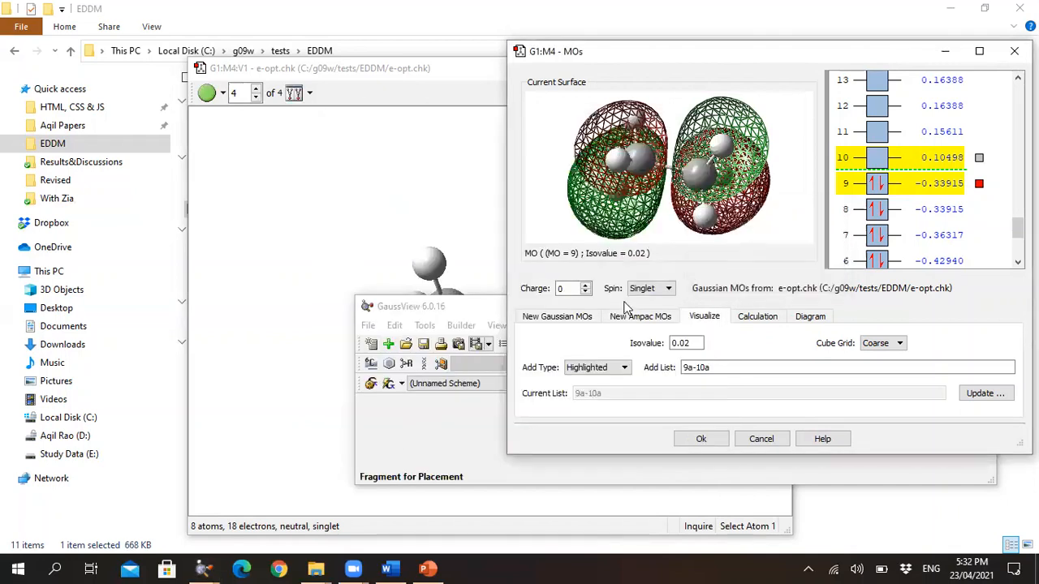
- Show the whole MO 10 surface in the preview and save its image as e-opt-LUMO.tif in the EDDM folder
{"action": "left_click", "coordinate": [979, 158]}
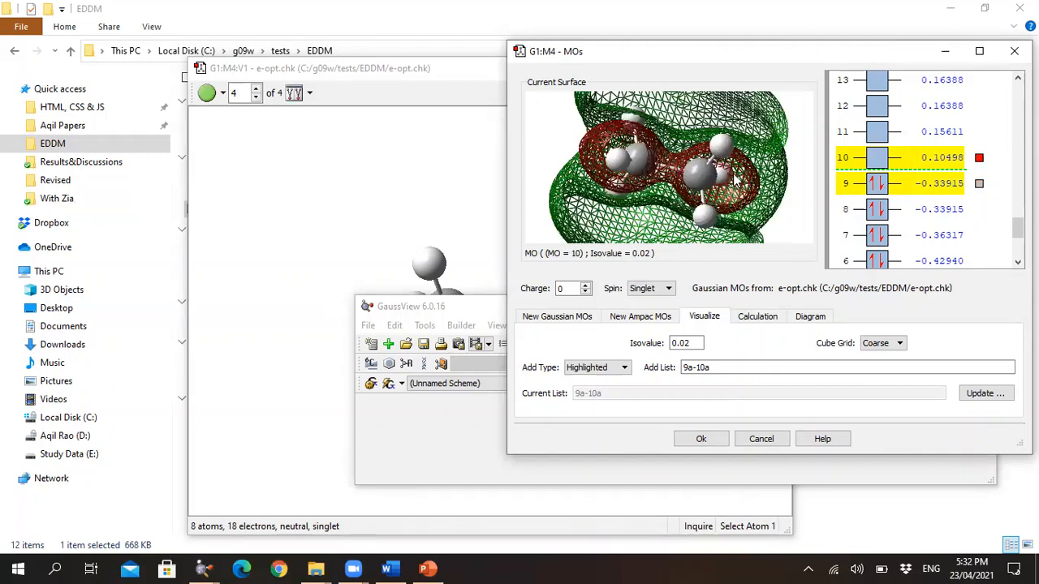
{"action": "scroll", "coordinate": [736, 179], "scroll_direction": "down", "scroll_amount": 3}
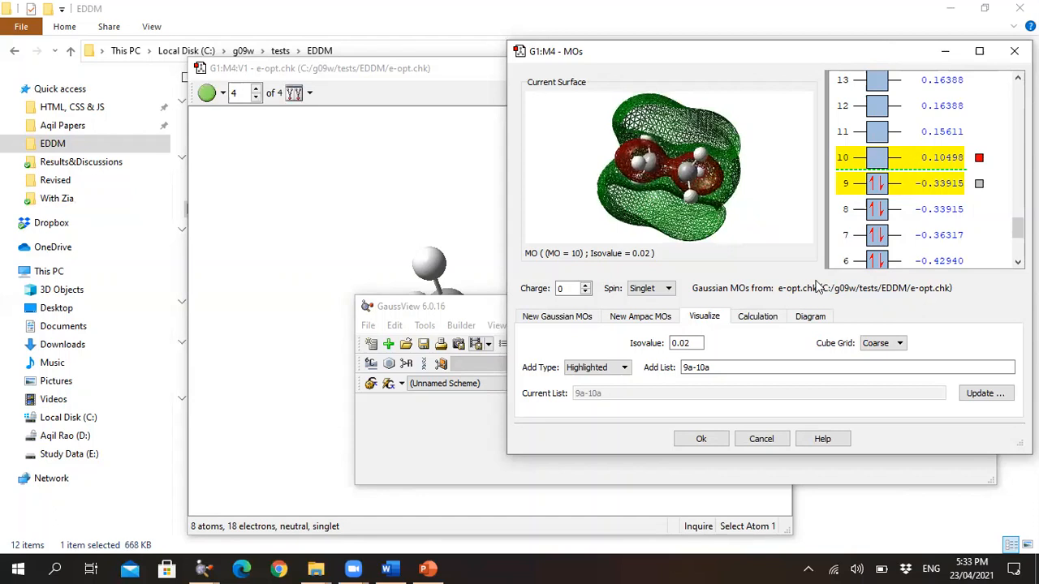
{"action": "right_click", "coordinate": [788, 174]}
{"action": "mouse_move", "coordinate": [846, 180]}
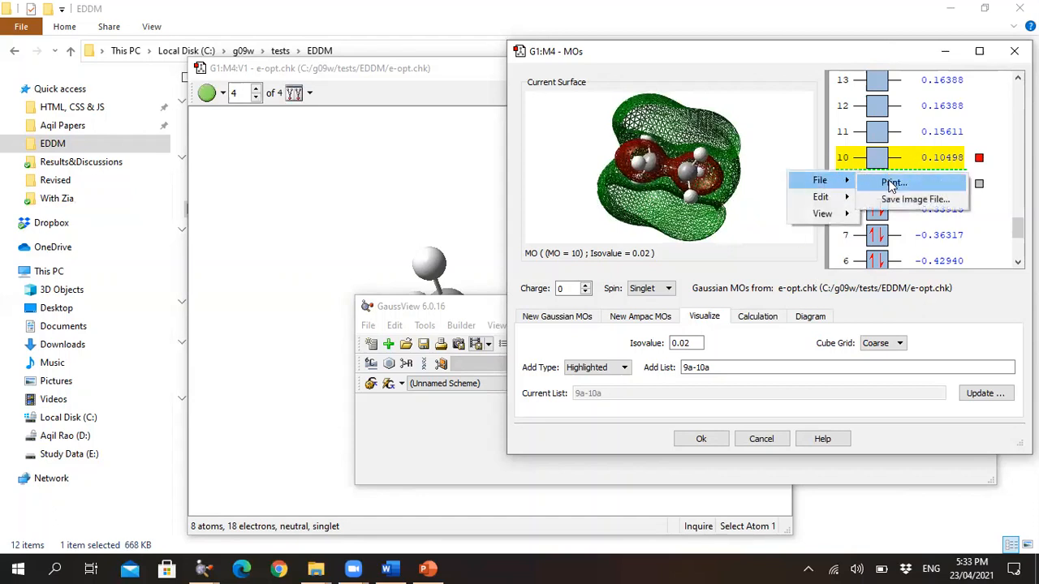
{"action": "left_click", "coordinate": [892, 199]}
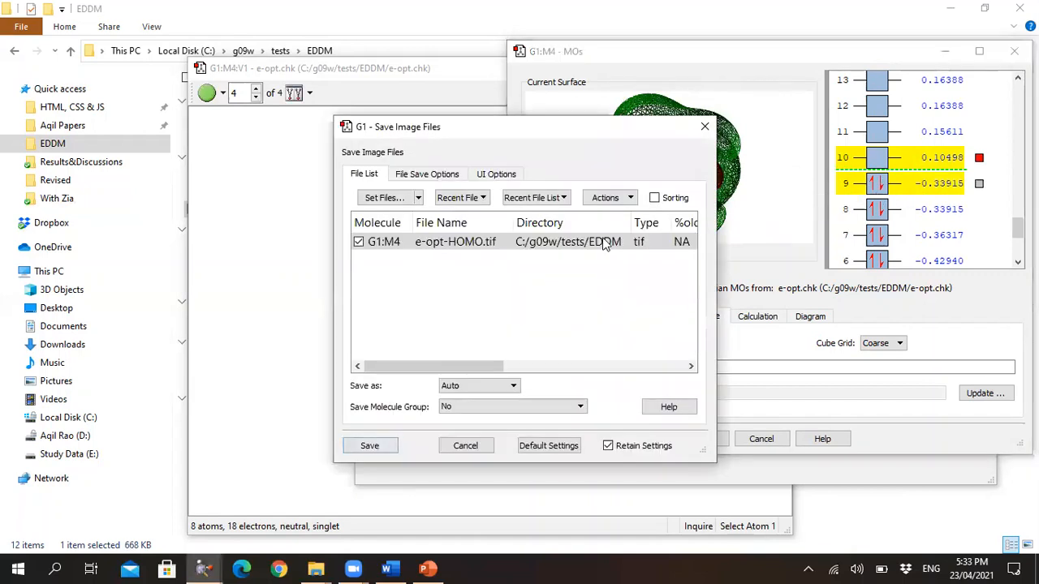
{"action": "left_click", "coordinate": [471, 242]}
{"action": "left_click", "coordinate": [469, 242]}
{"action": "left_click", "coordinate": [469, 242]}
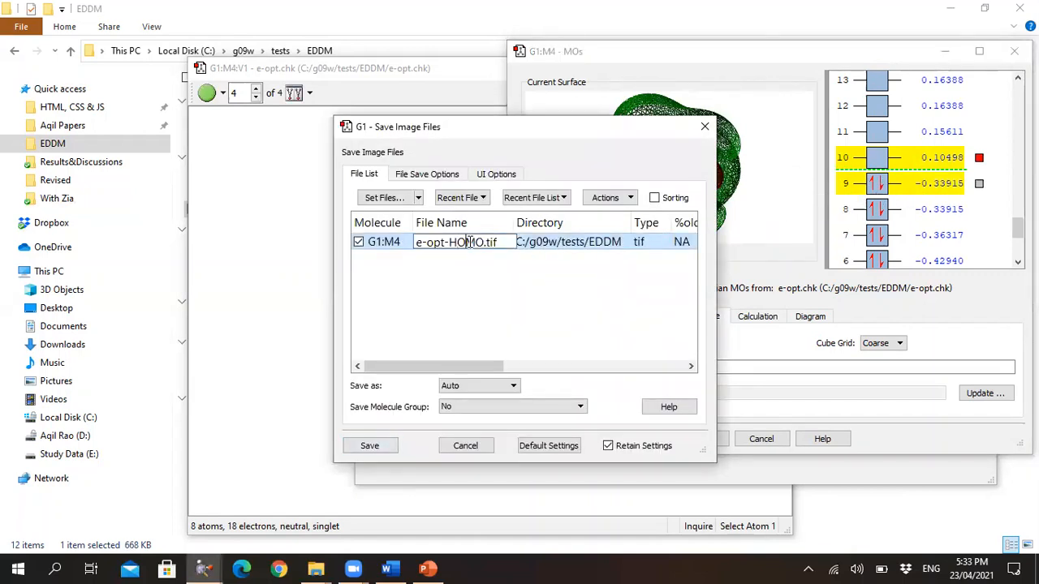
{"action": "key", "text": "BackSpace"}
{"action": "key", "text": "BackSpace"}
{"action": "type", "text": "LU"}
{"action": "left_click", "coordinate": [369, 445]}
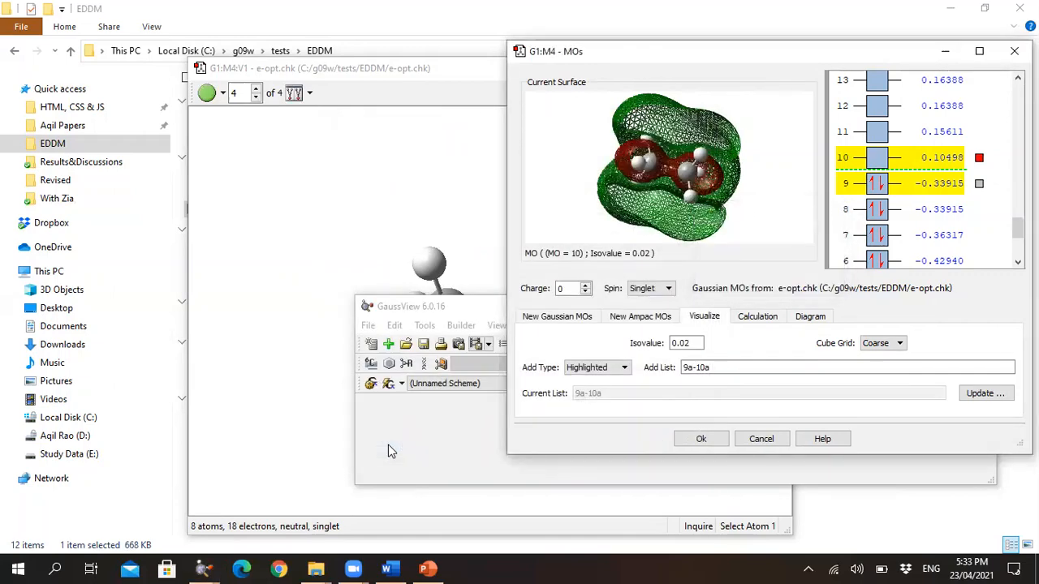
- Accept the MO Editor dialog and close GaussView
{"action": "left_click", "coordinate": [717, 439]}
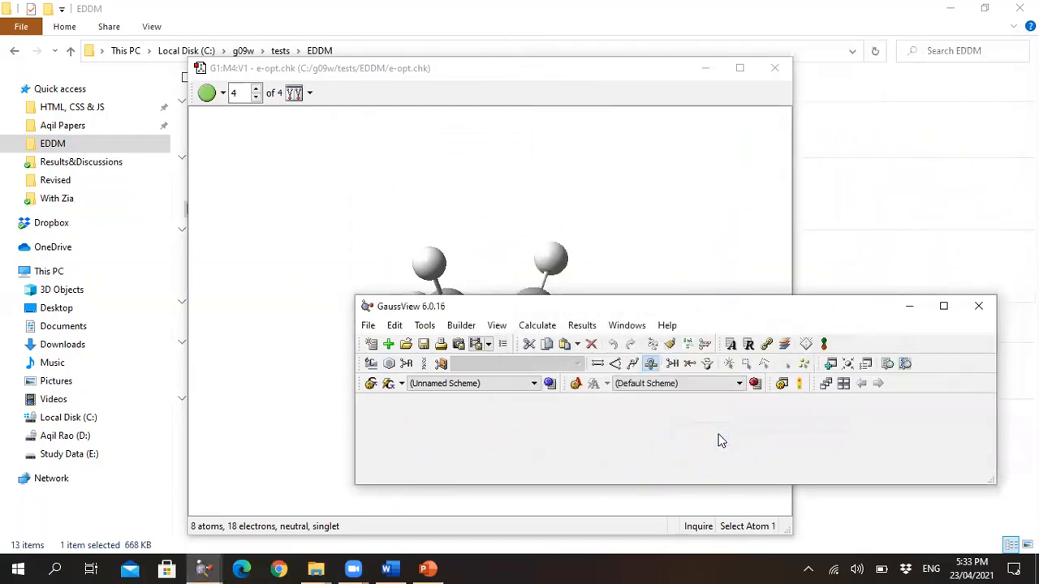
{"action": "left_click", "coordinate": [981, 308]}
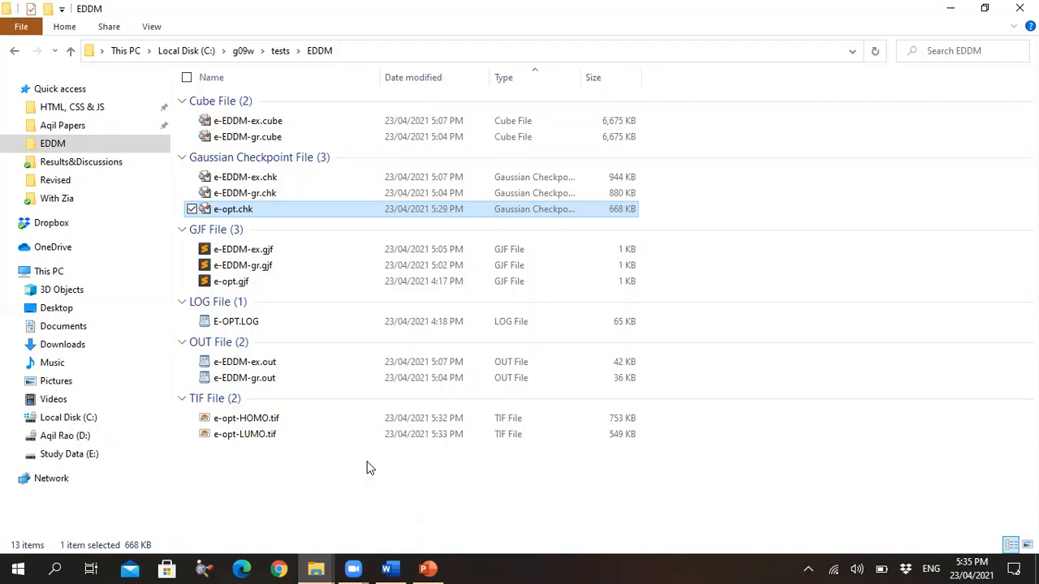
- Switch to the open PowerPoint presentation and examine the top view structures of Al7@g-C3N4, g-C3N4 and 2Al7@g-C3N4 on slide 1
{"action": "left_click", "coordinate": [427, 568]}
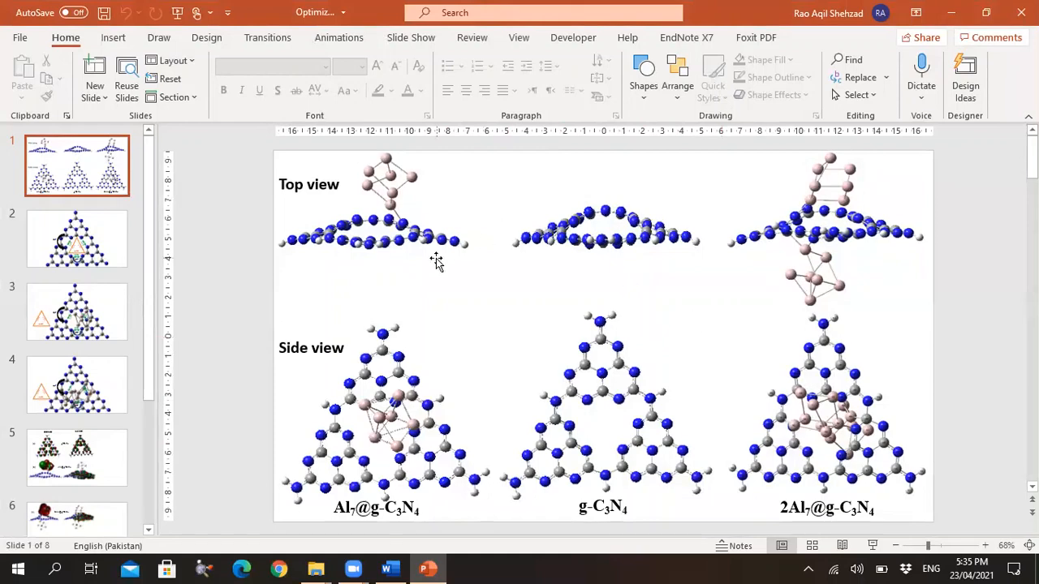
{"action": "left_click", "coordinate": [408, 221]}
{"action": "left_click", "coordinate": [610, 242]}
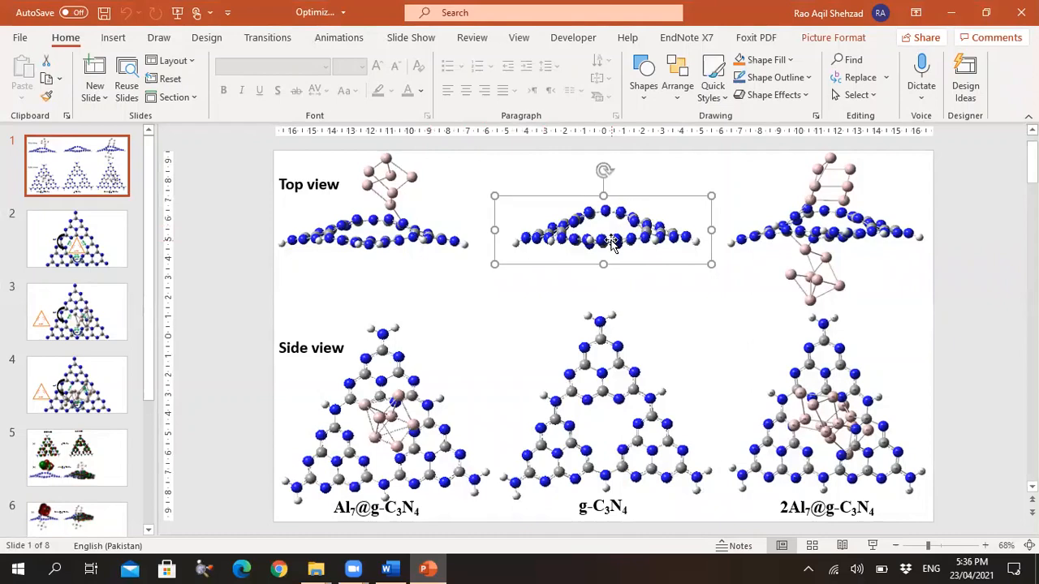
{"action": "left_click", "coordinate": [794, 219]}
{"action": "left_click", "coordinate": [328, 185]}
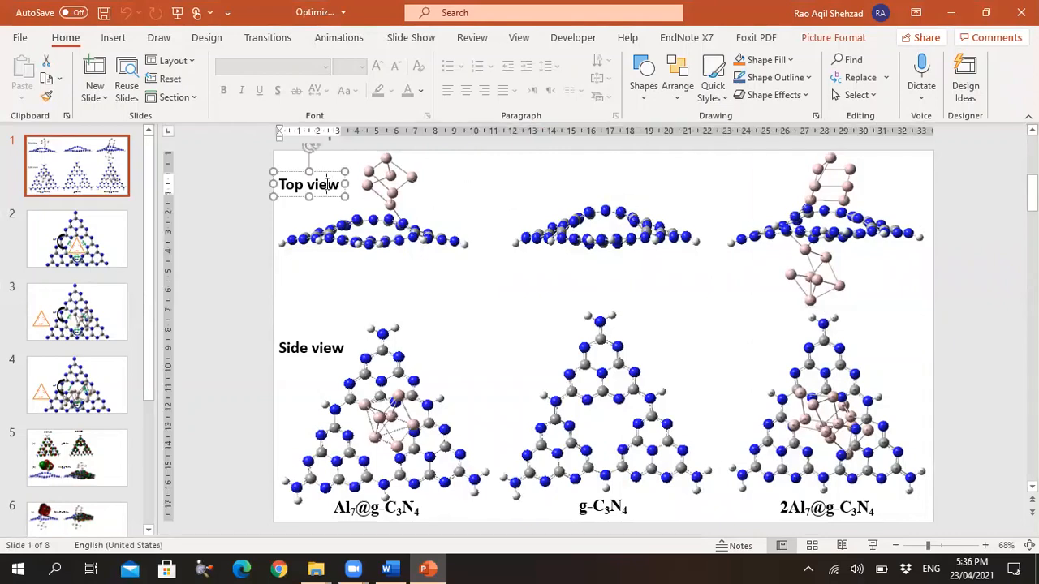